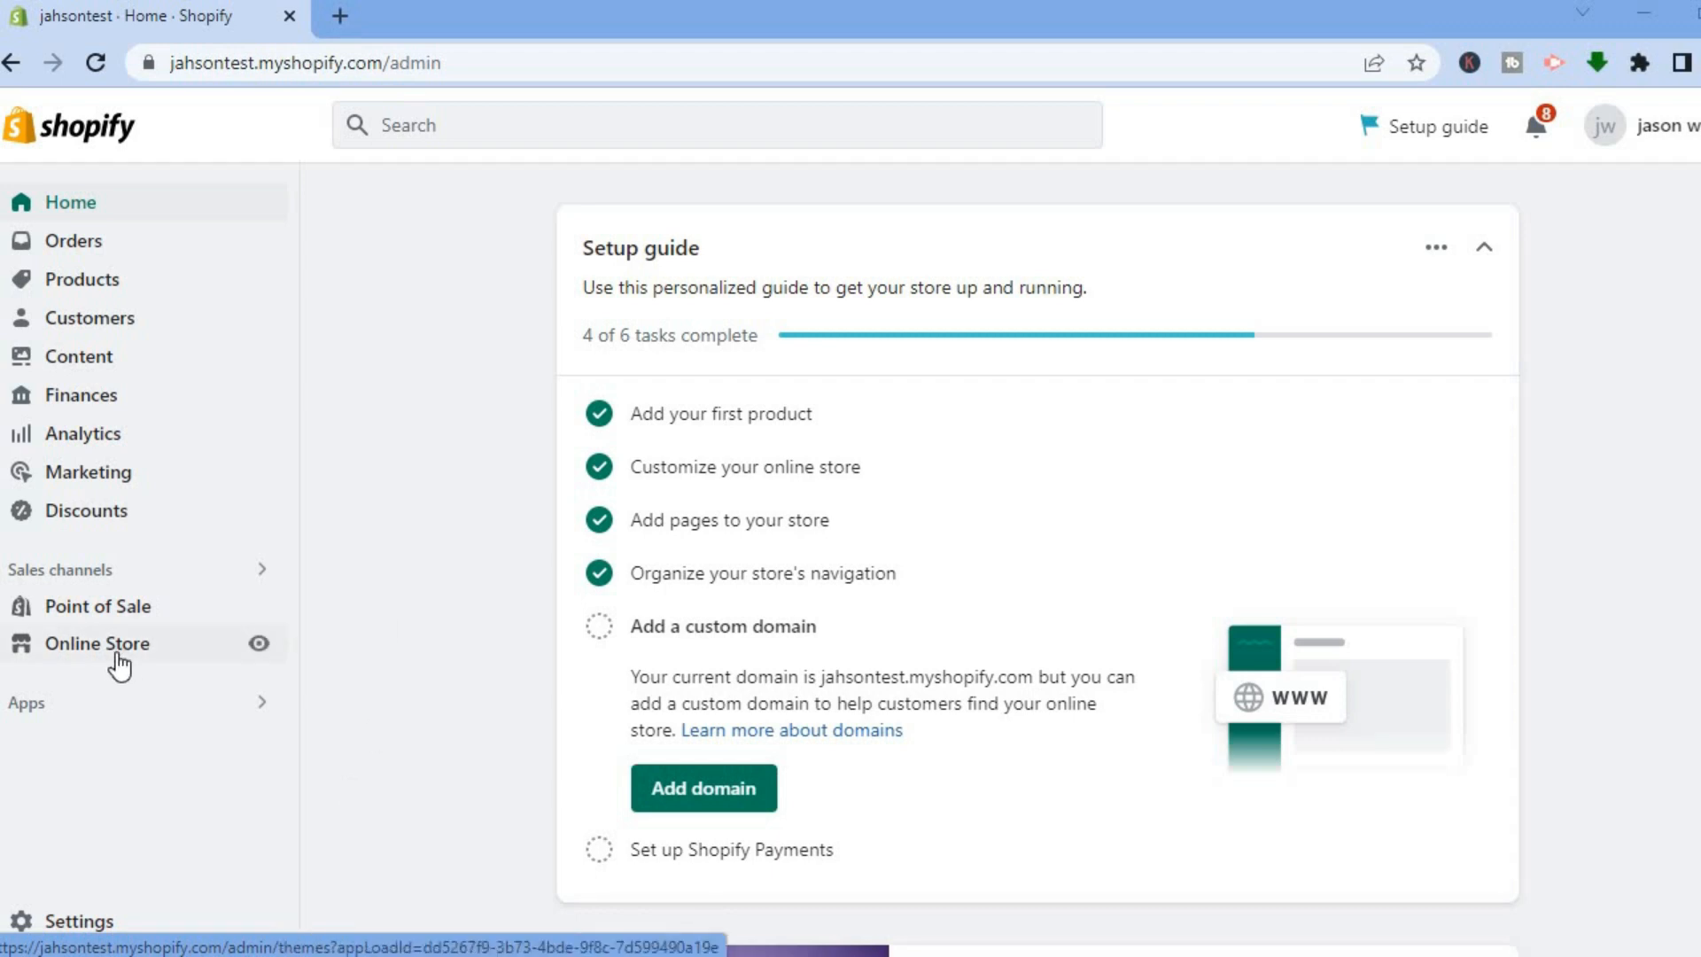
- Go to the Online Store themes page showing Dawn as the current theme
left_click(82, 646)
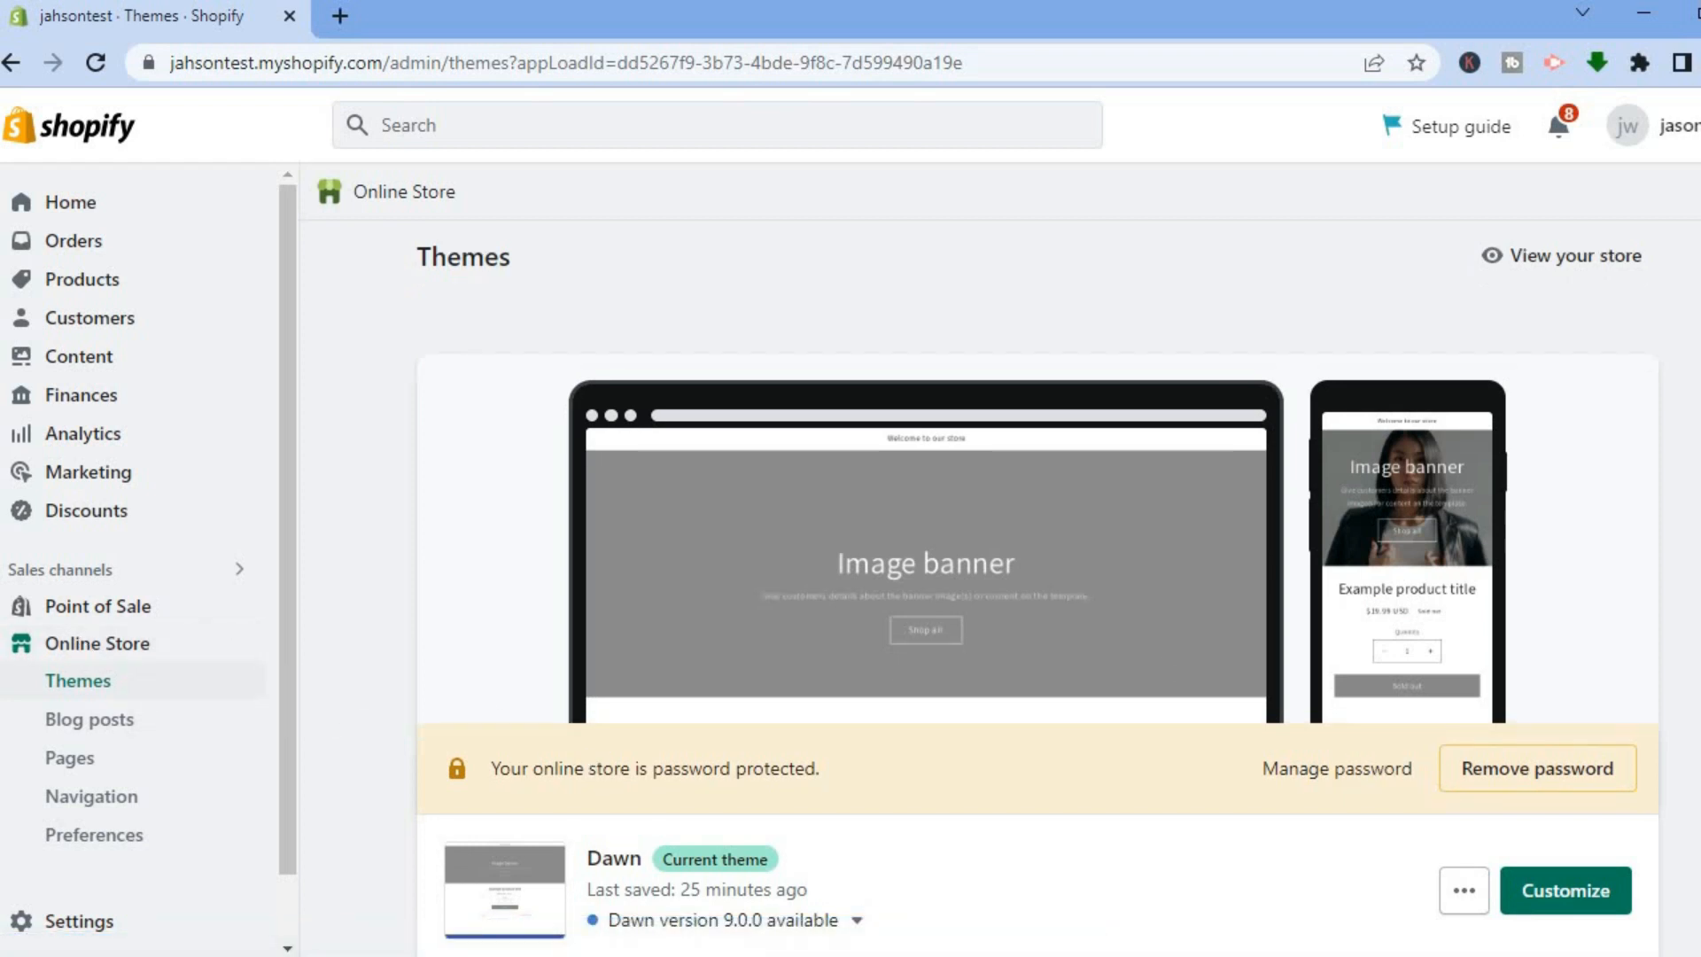
scroll(1037, 598, "down", 2)
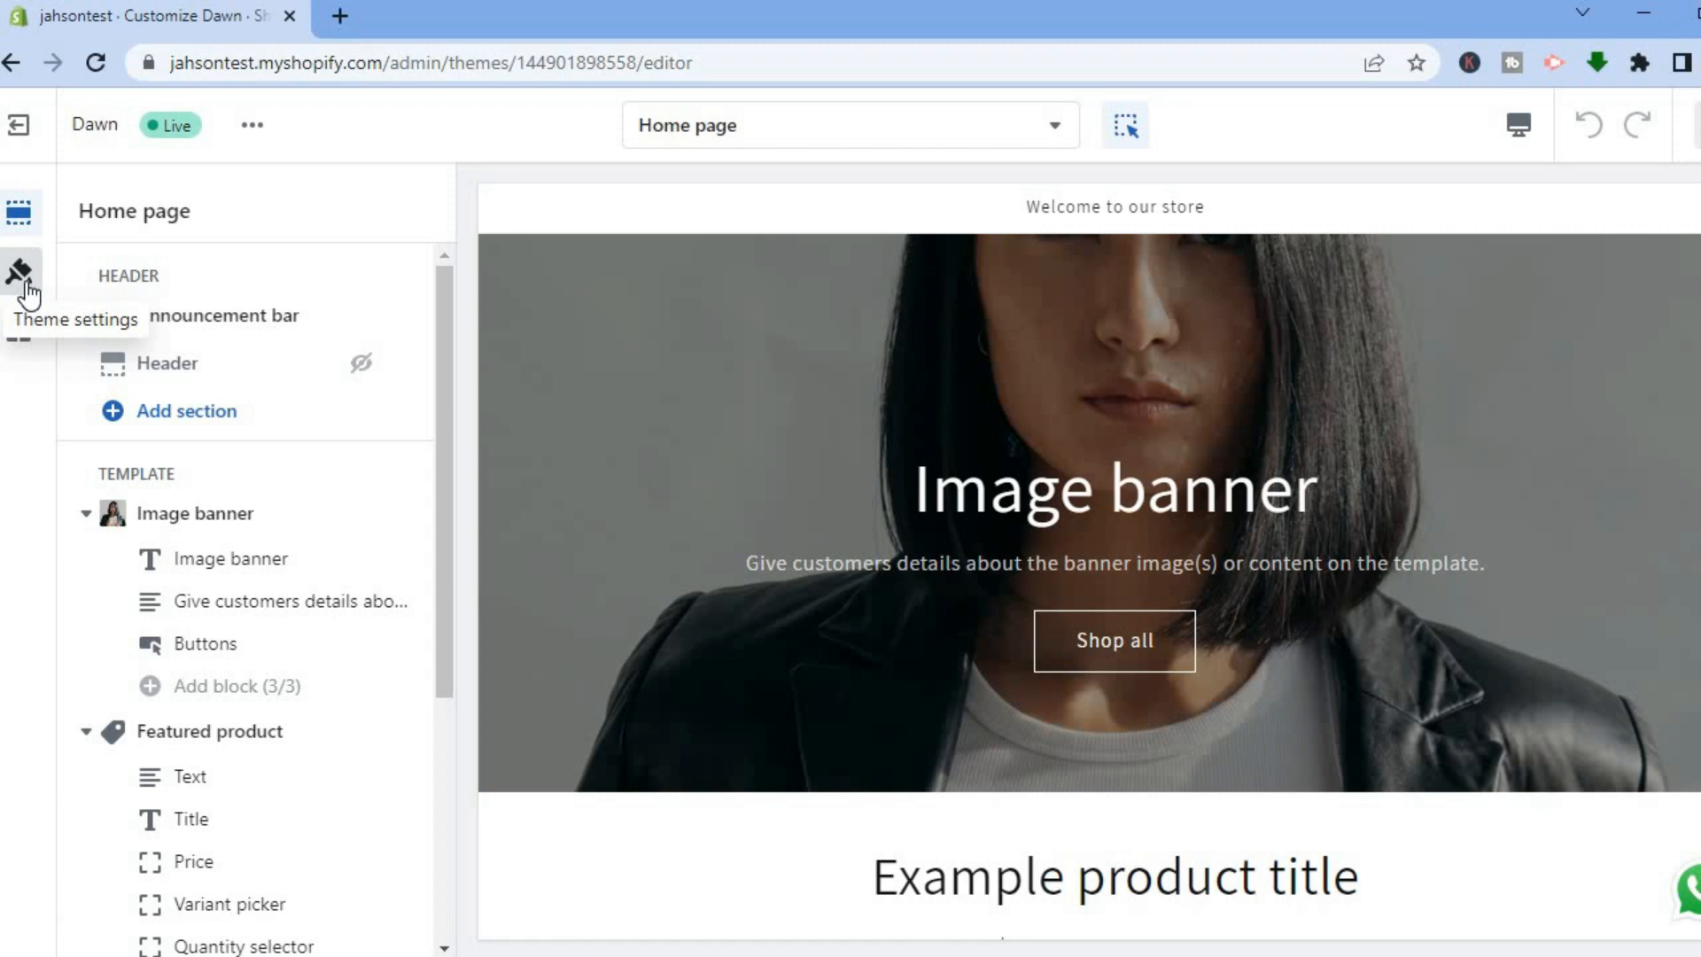
- Enable the cart note in the Dawn theme's CART settings
left_click(23, 290)
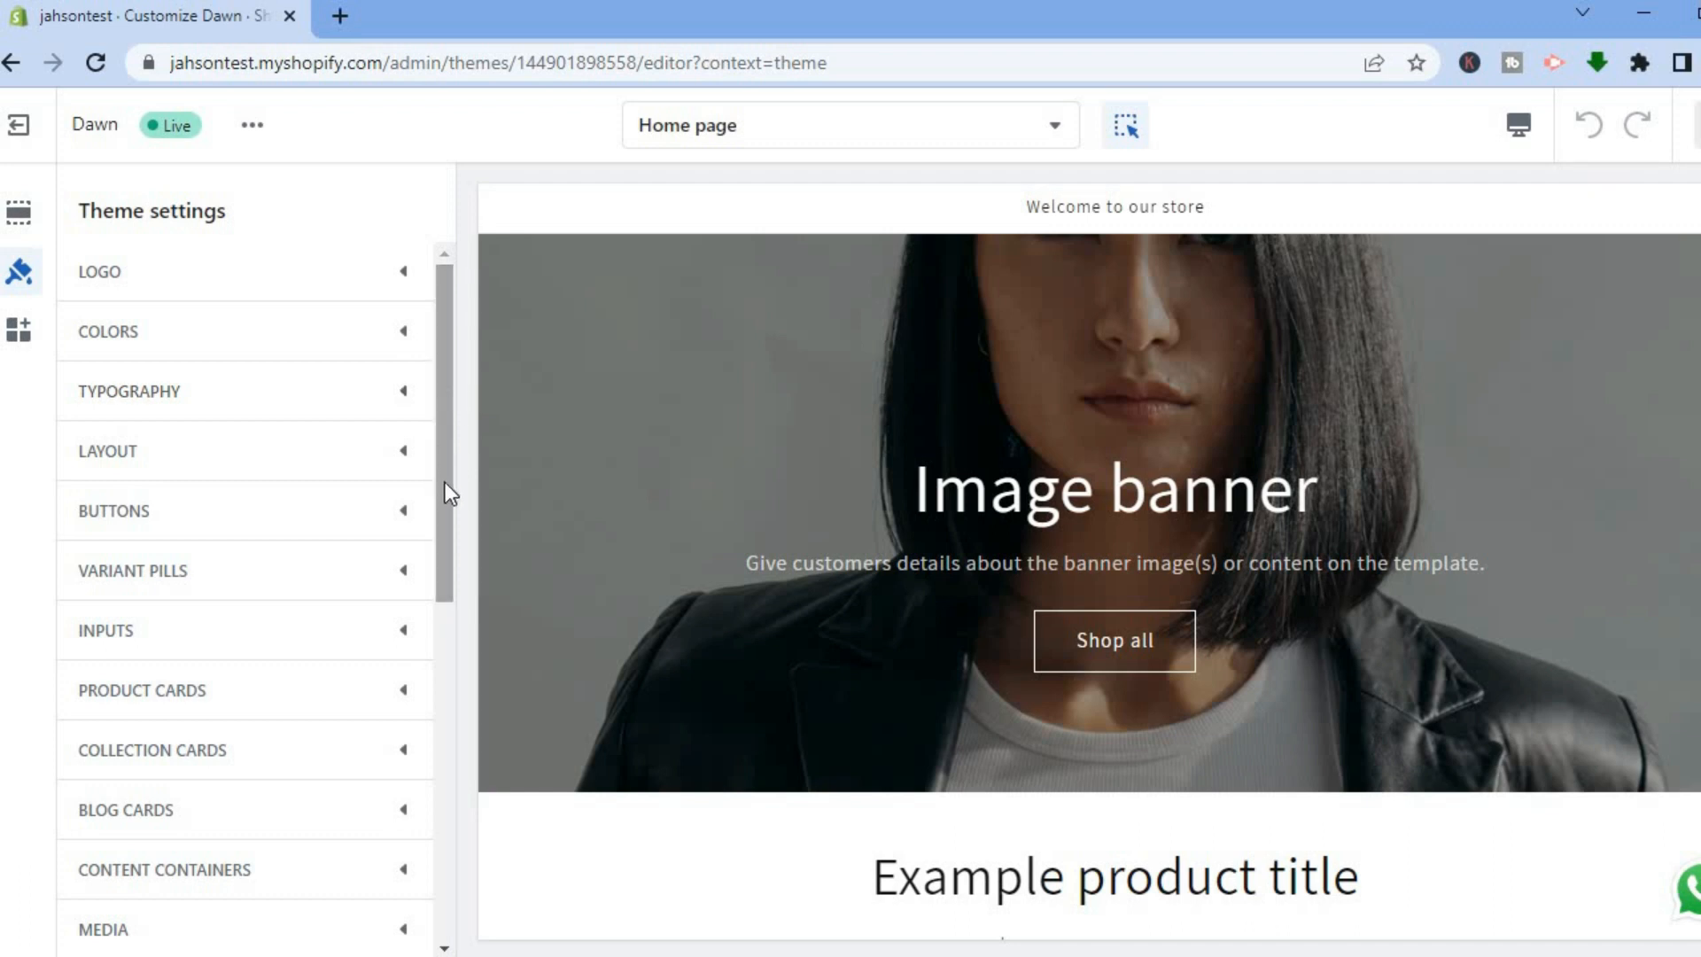
left_click_drag(446, 482, 463, 775)
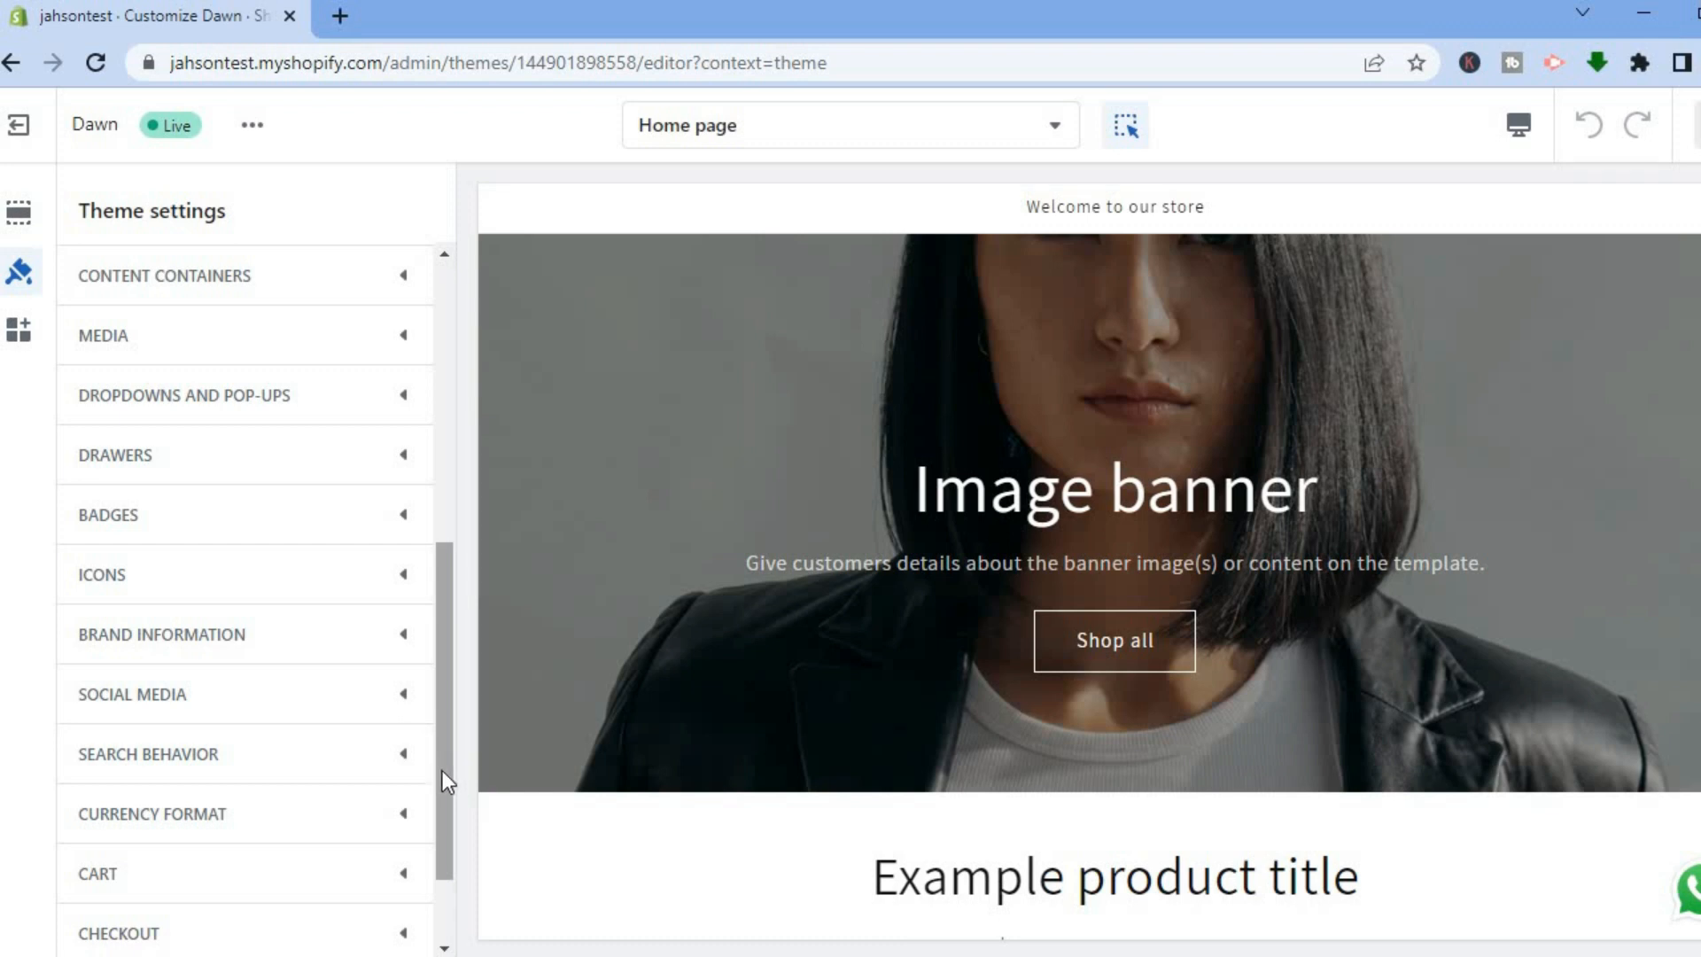
left_click_drag(442, 769, 443, 831)
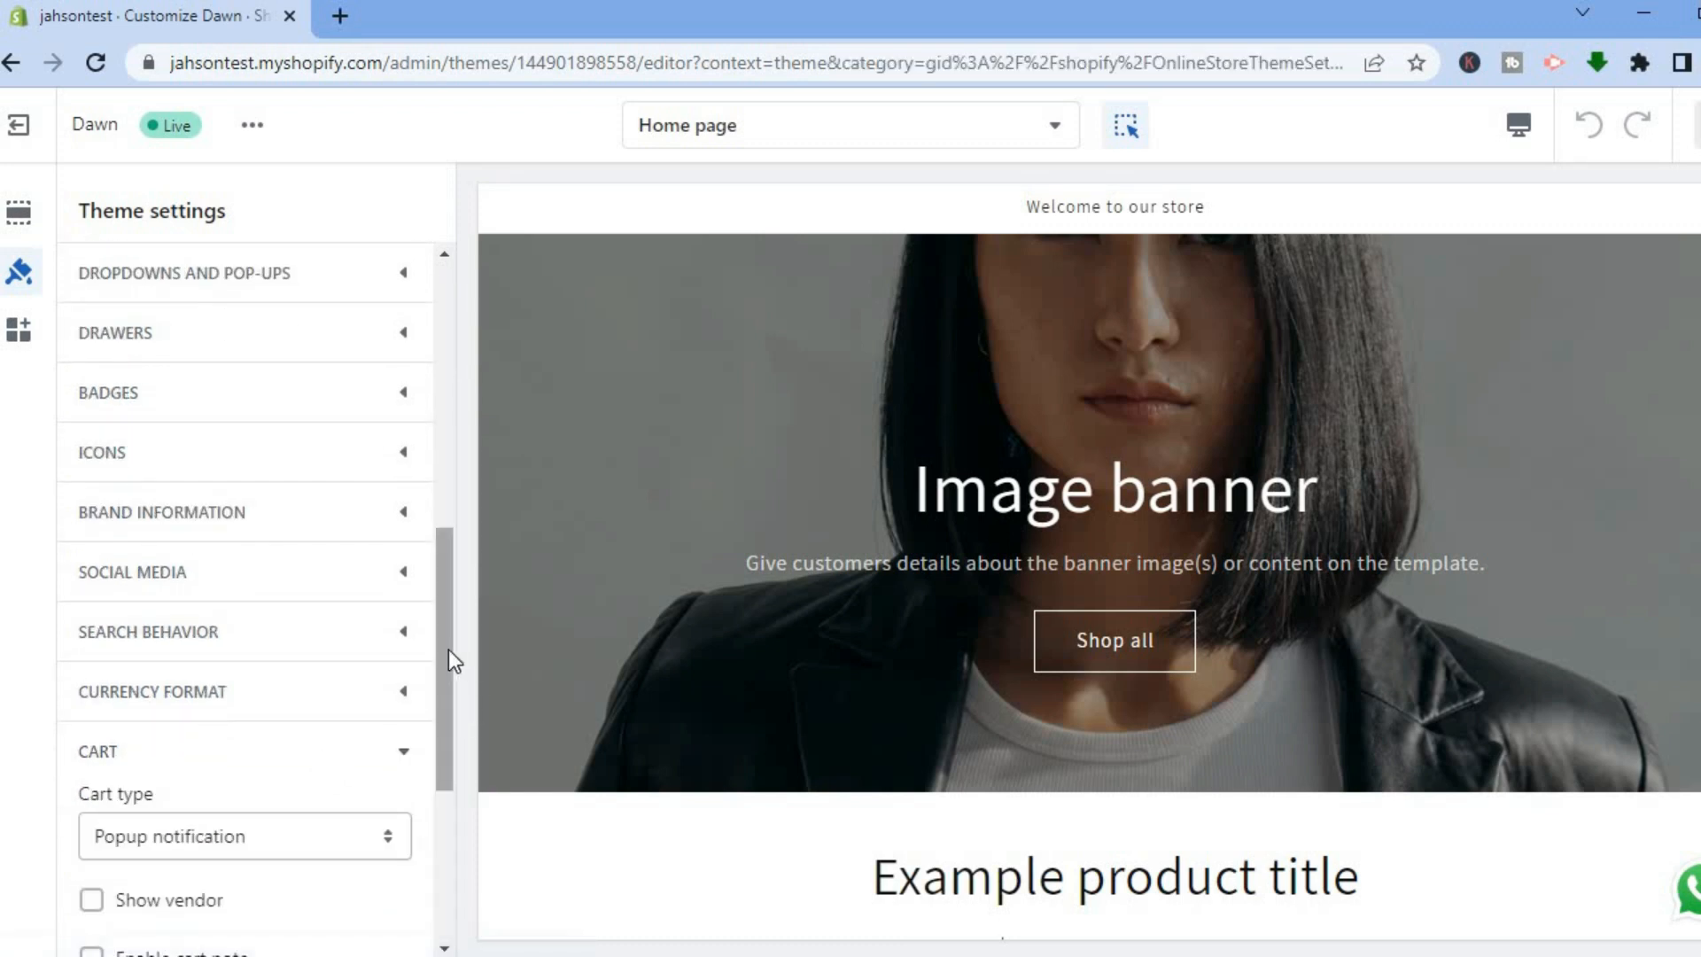
left_click_drag(447, 651, 448, 718)
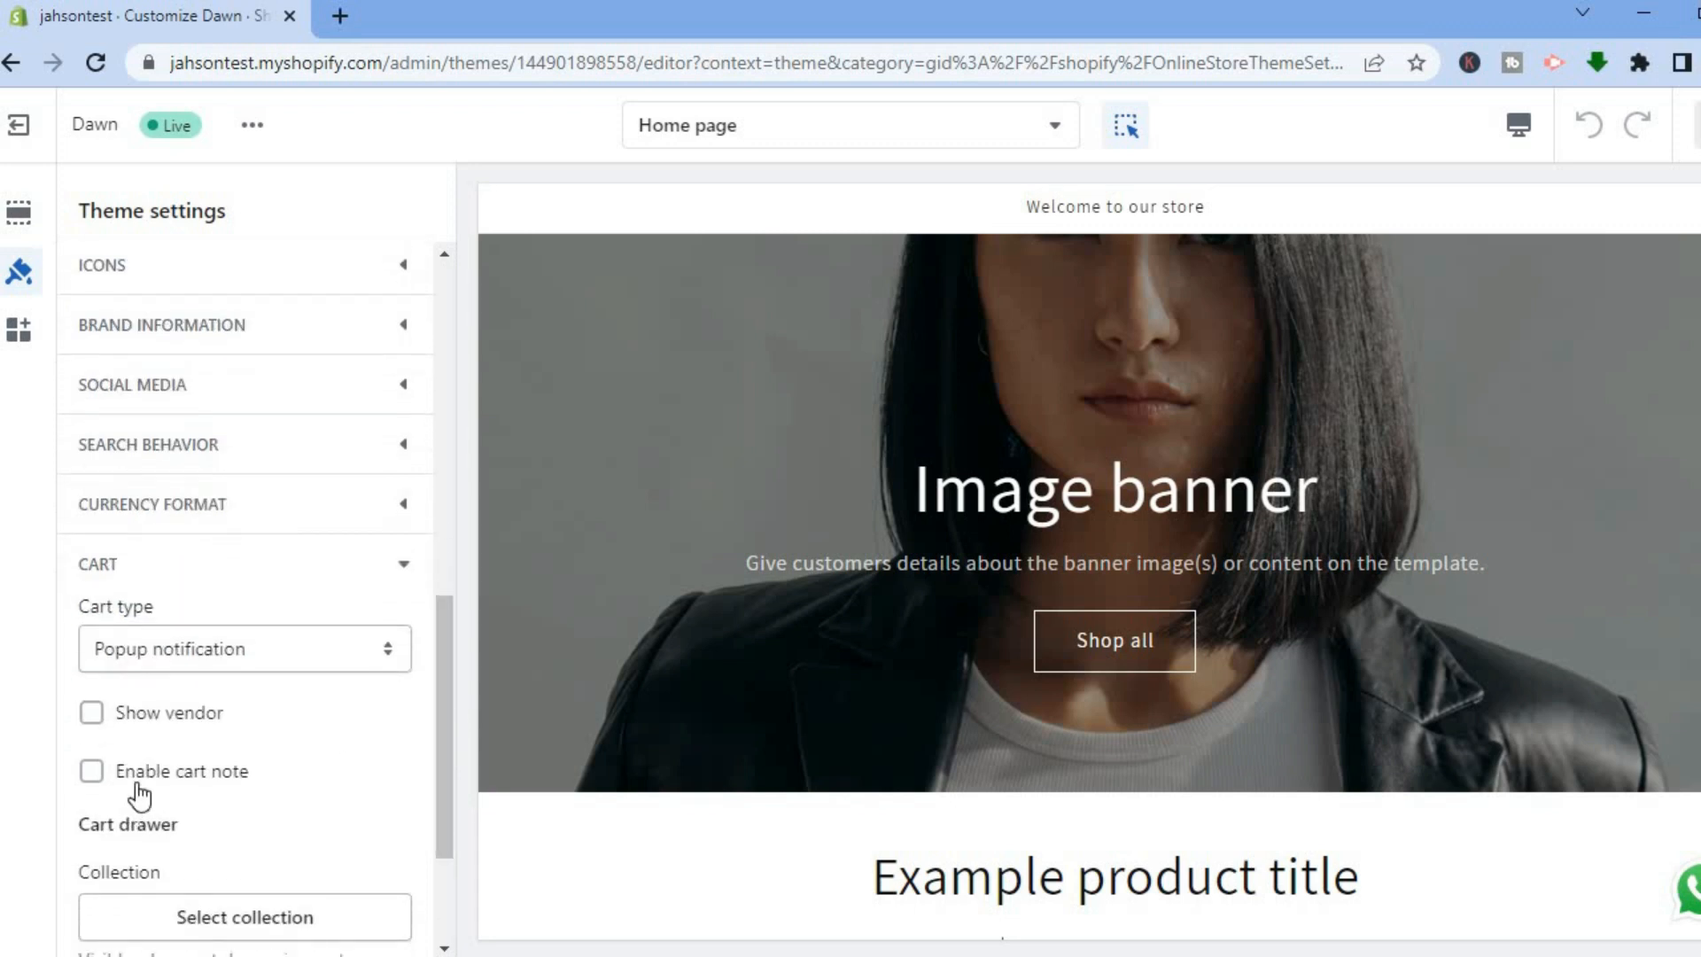
left_click(91, 773)
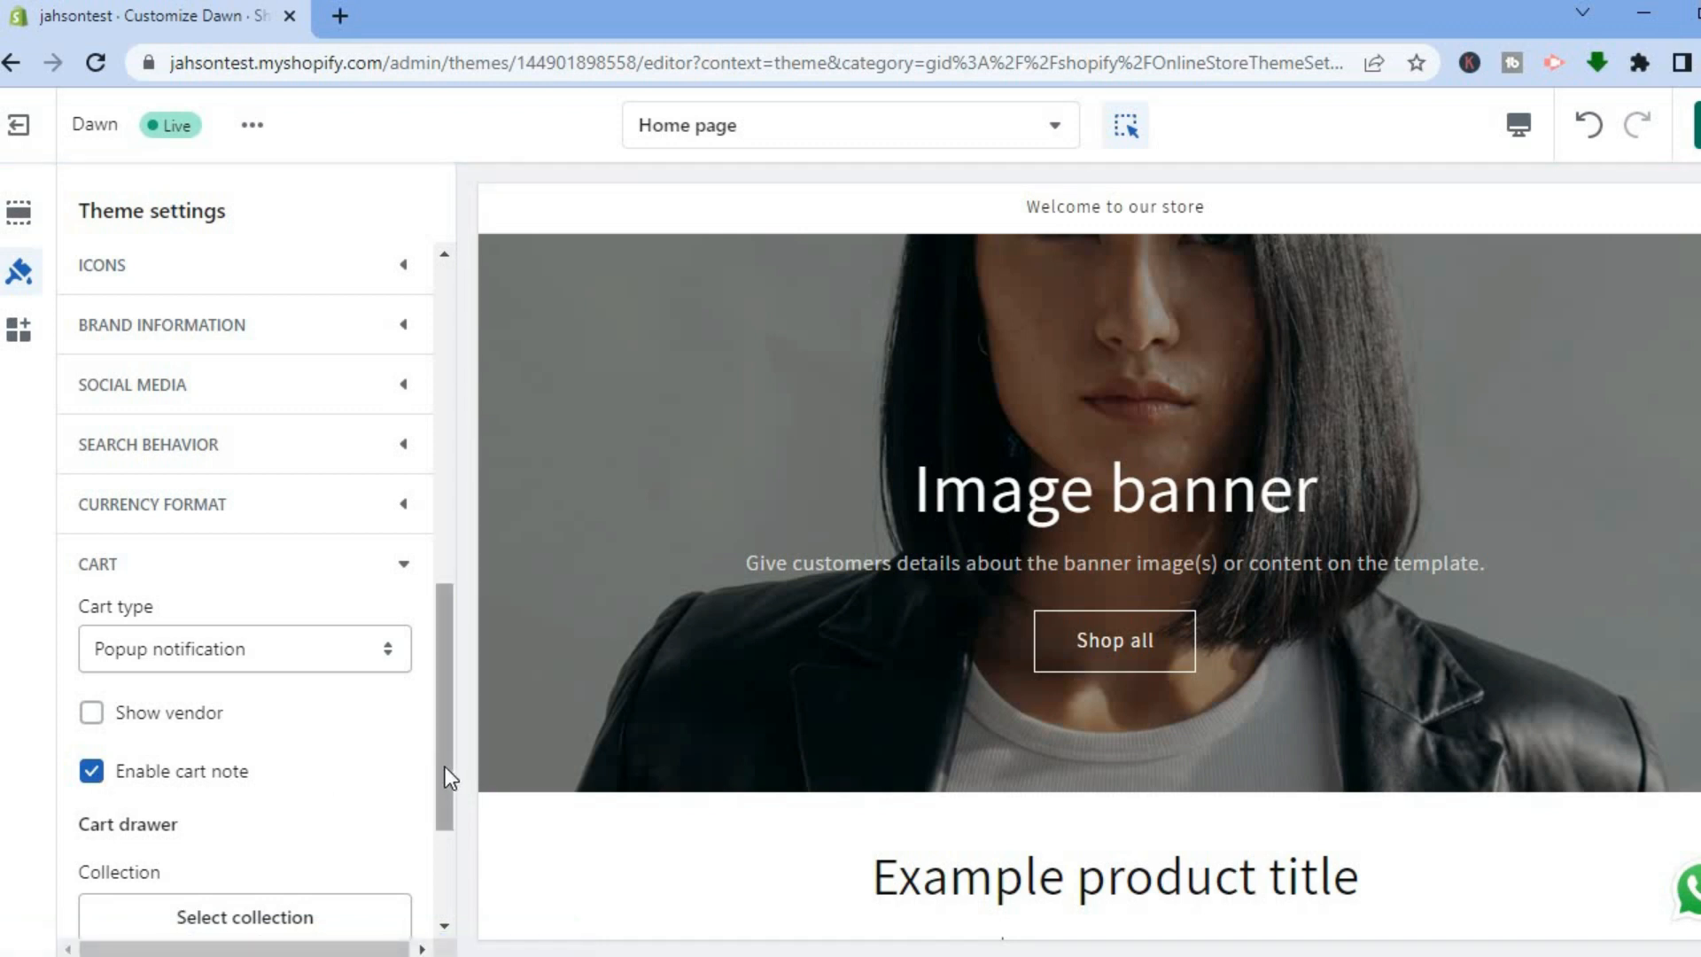
left_click_drag(446, 768, 444, 820)
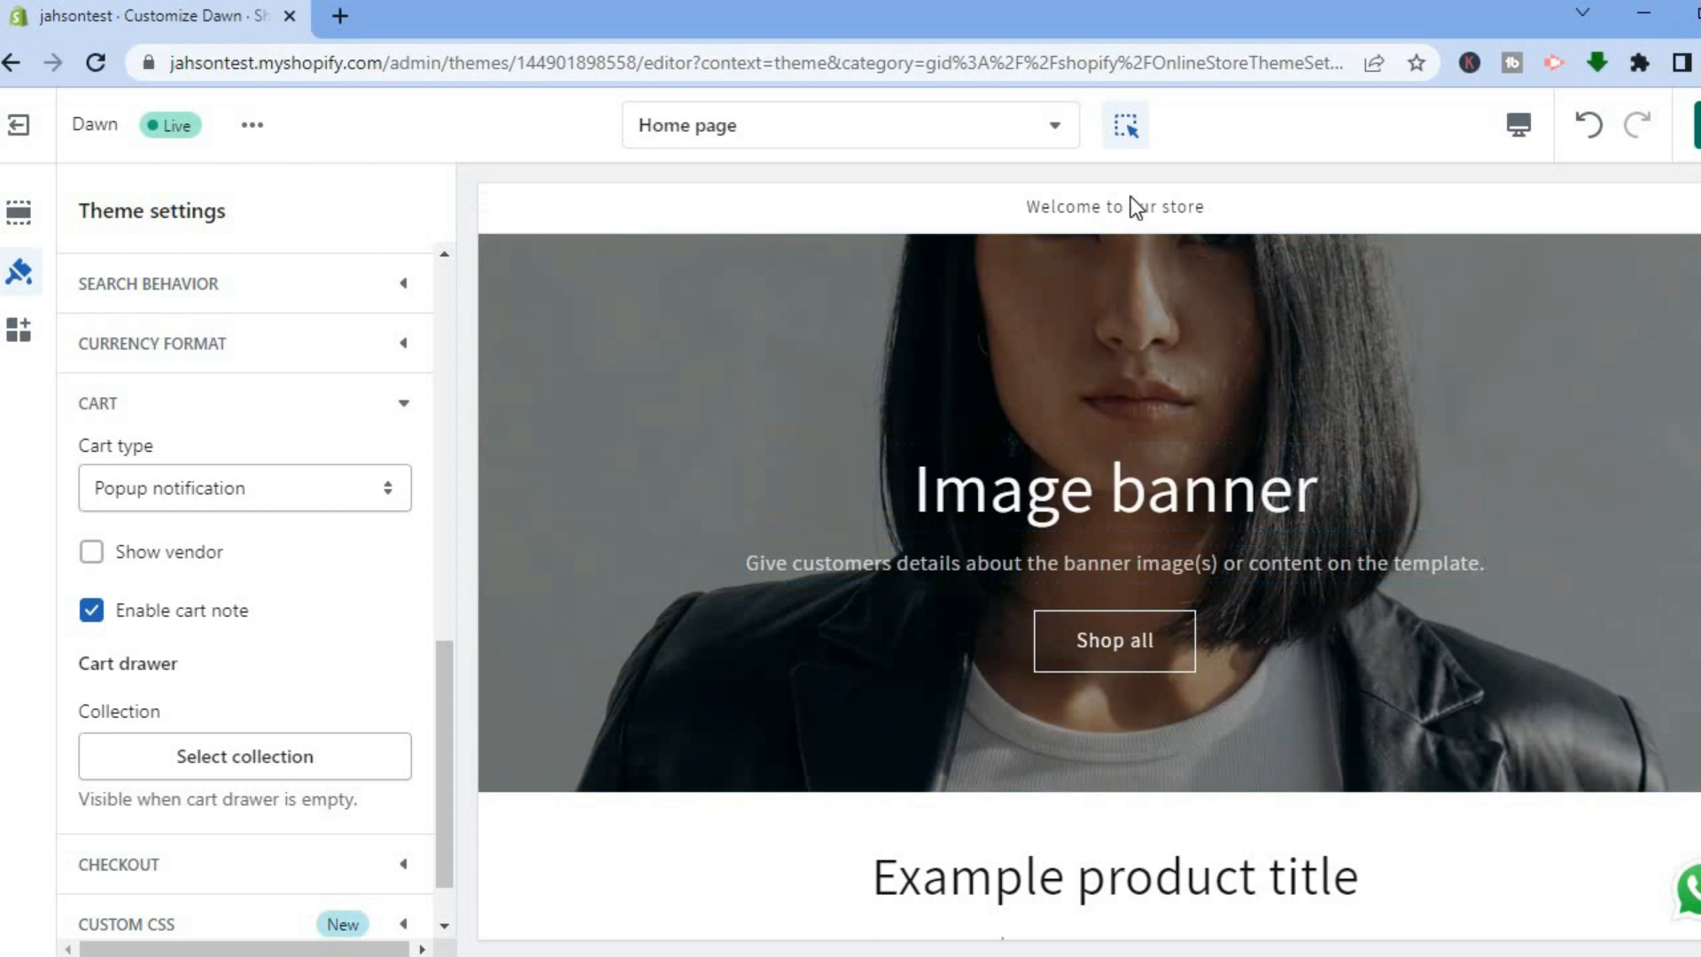
- Switch the editor preview to the Cart template showing the order instructions box
left_click(1049, 133)
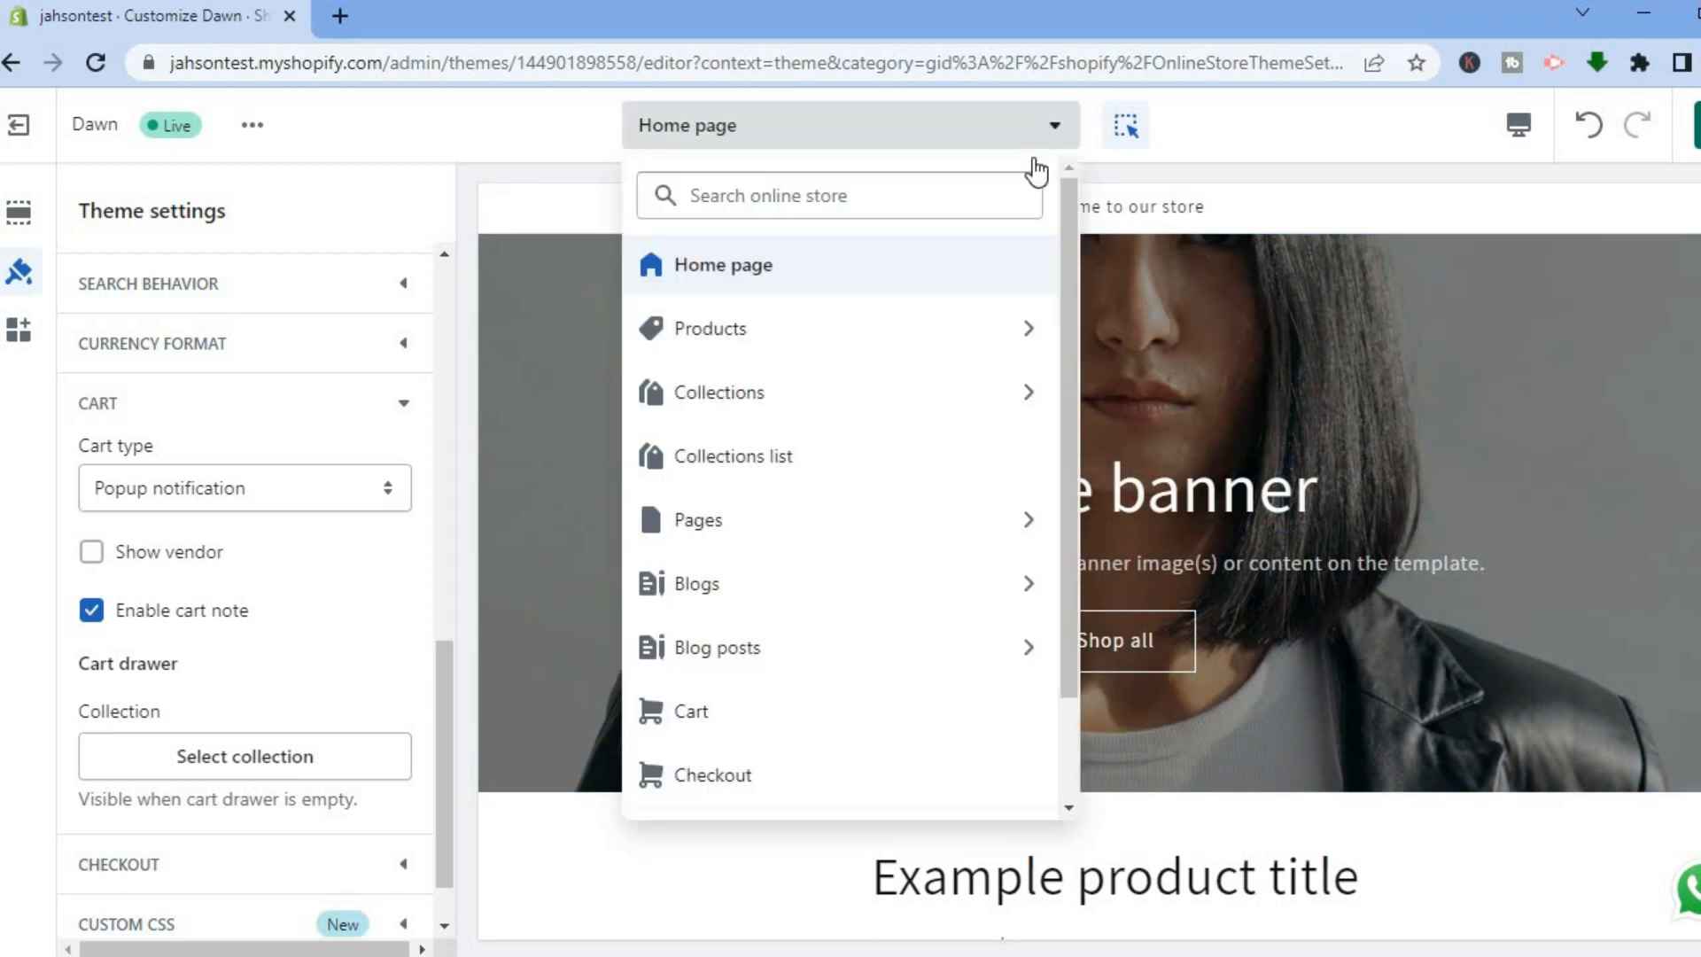
left_click(773, 733)
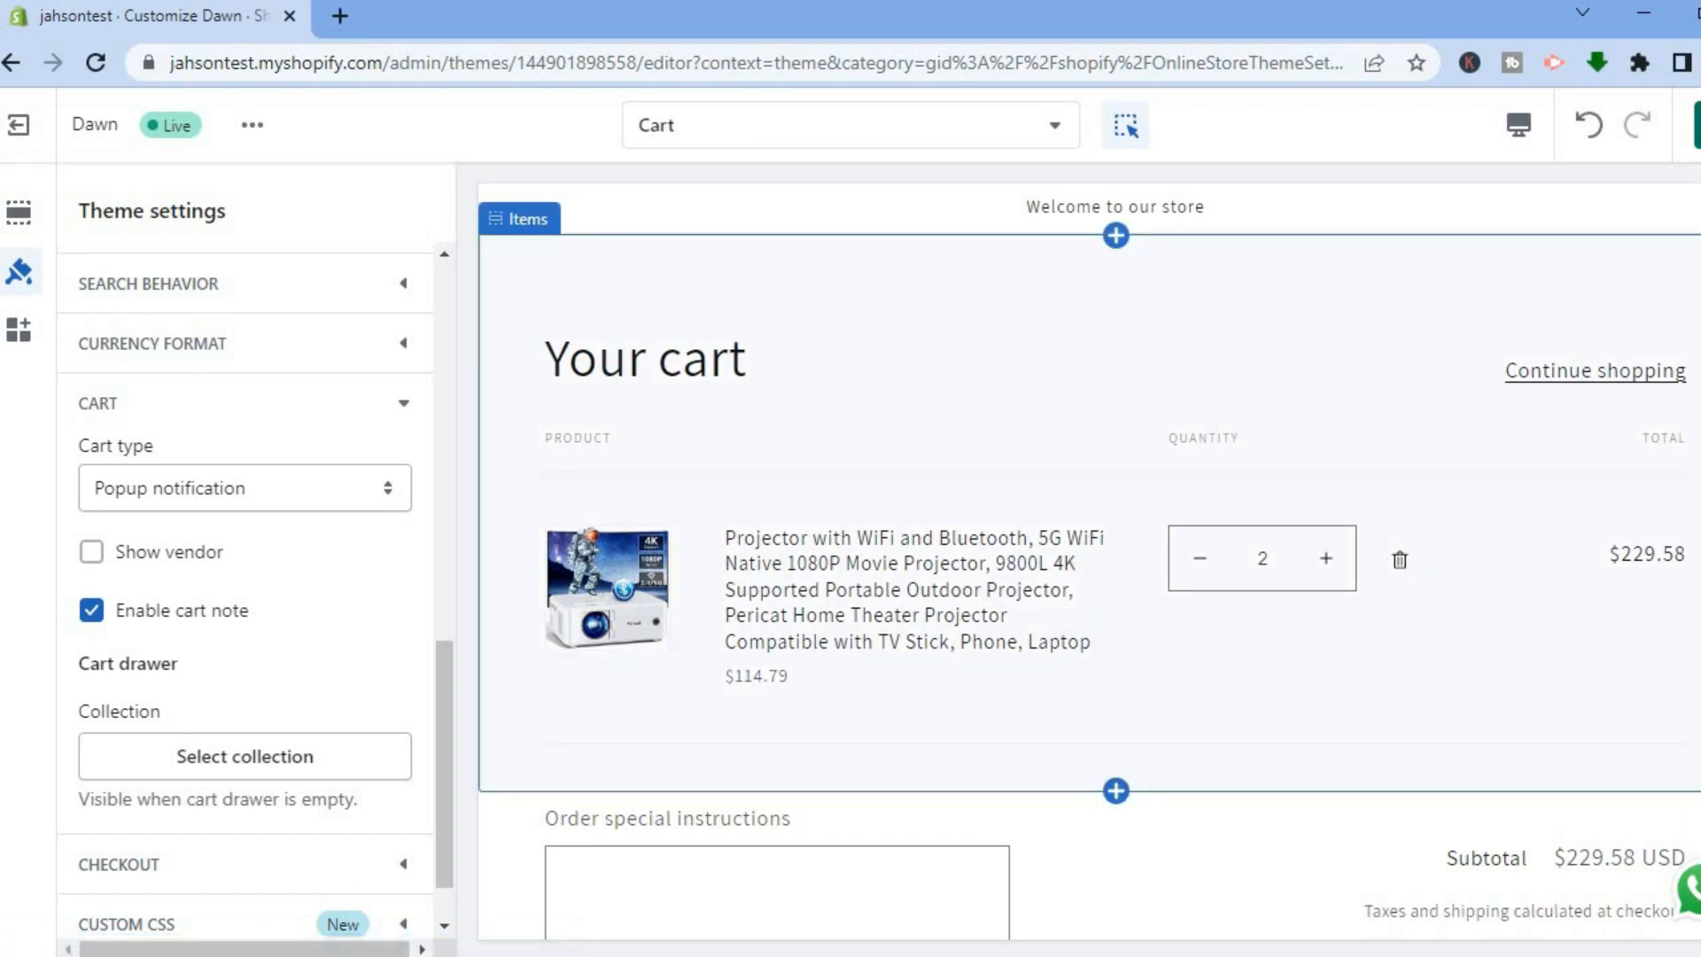
scroll(1090, 558, "down", 2)
scroll(1090, 558, "down", 2)
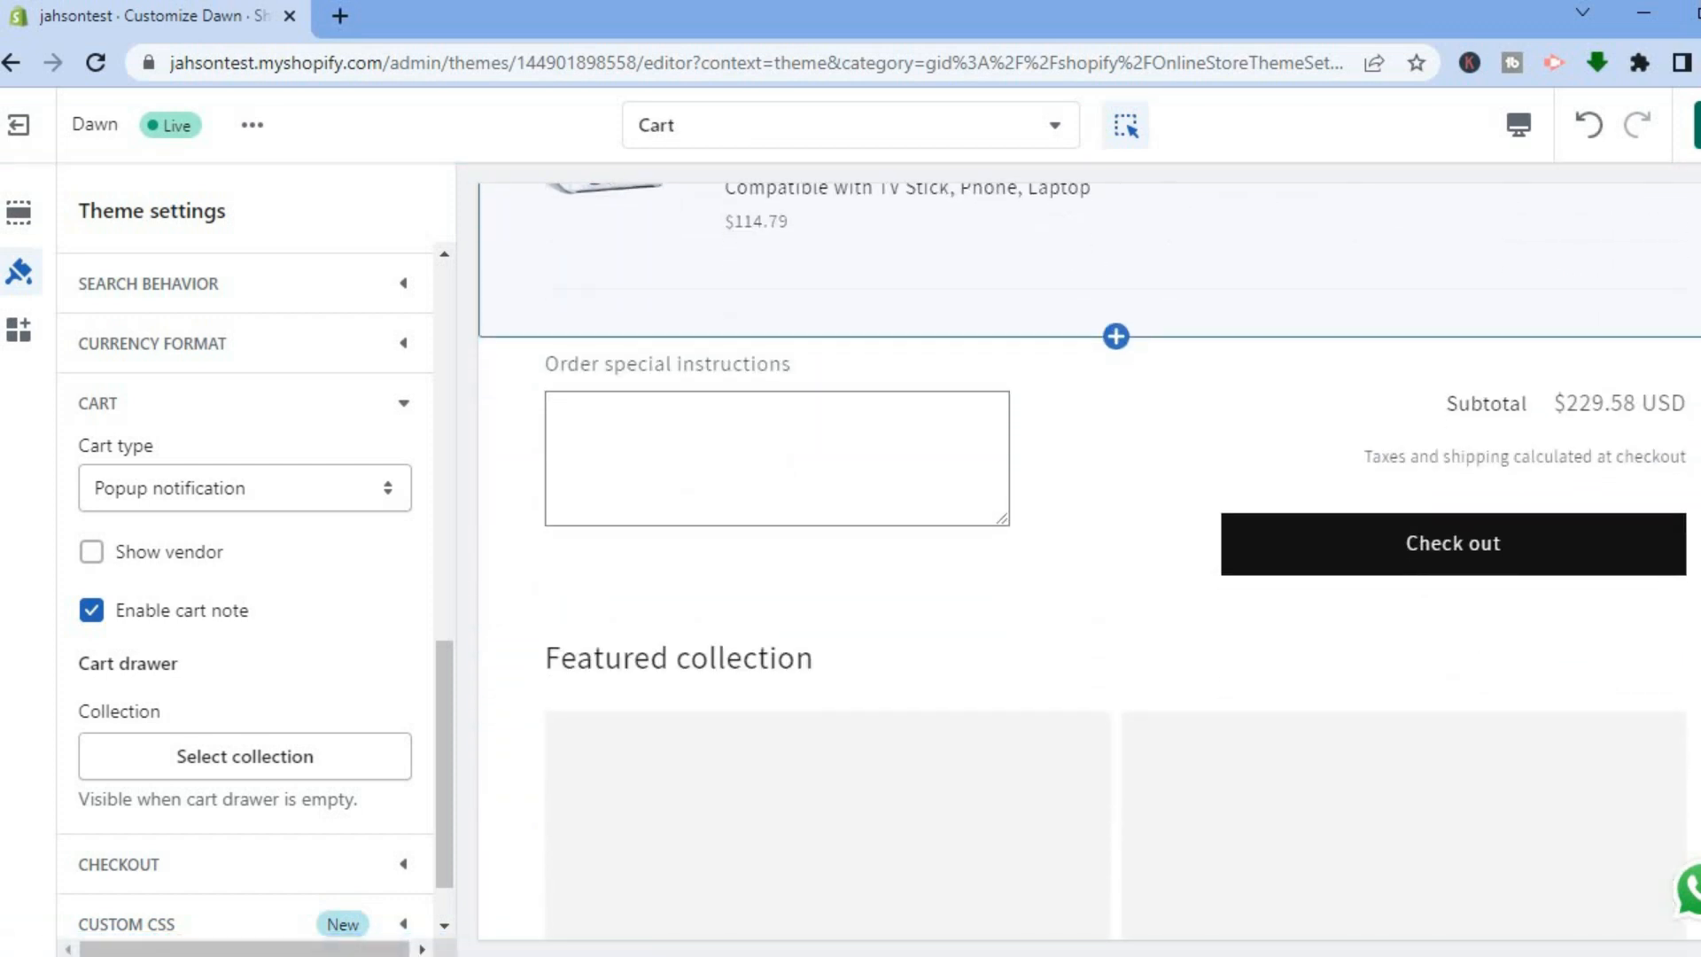
scroll(1089, 558, "up", 3)
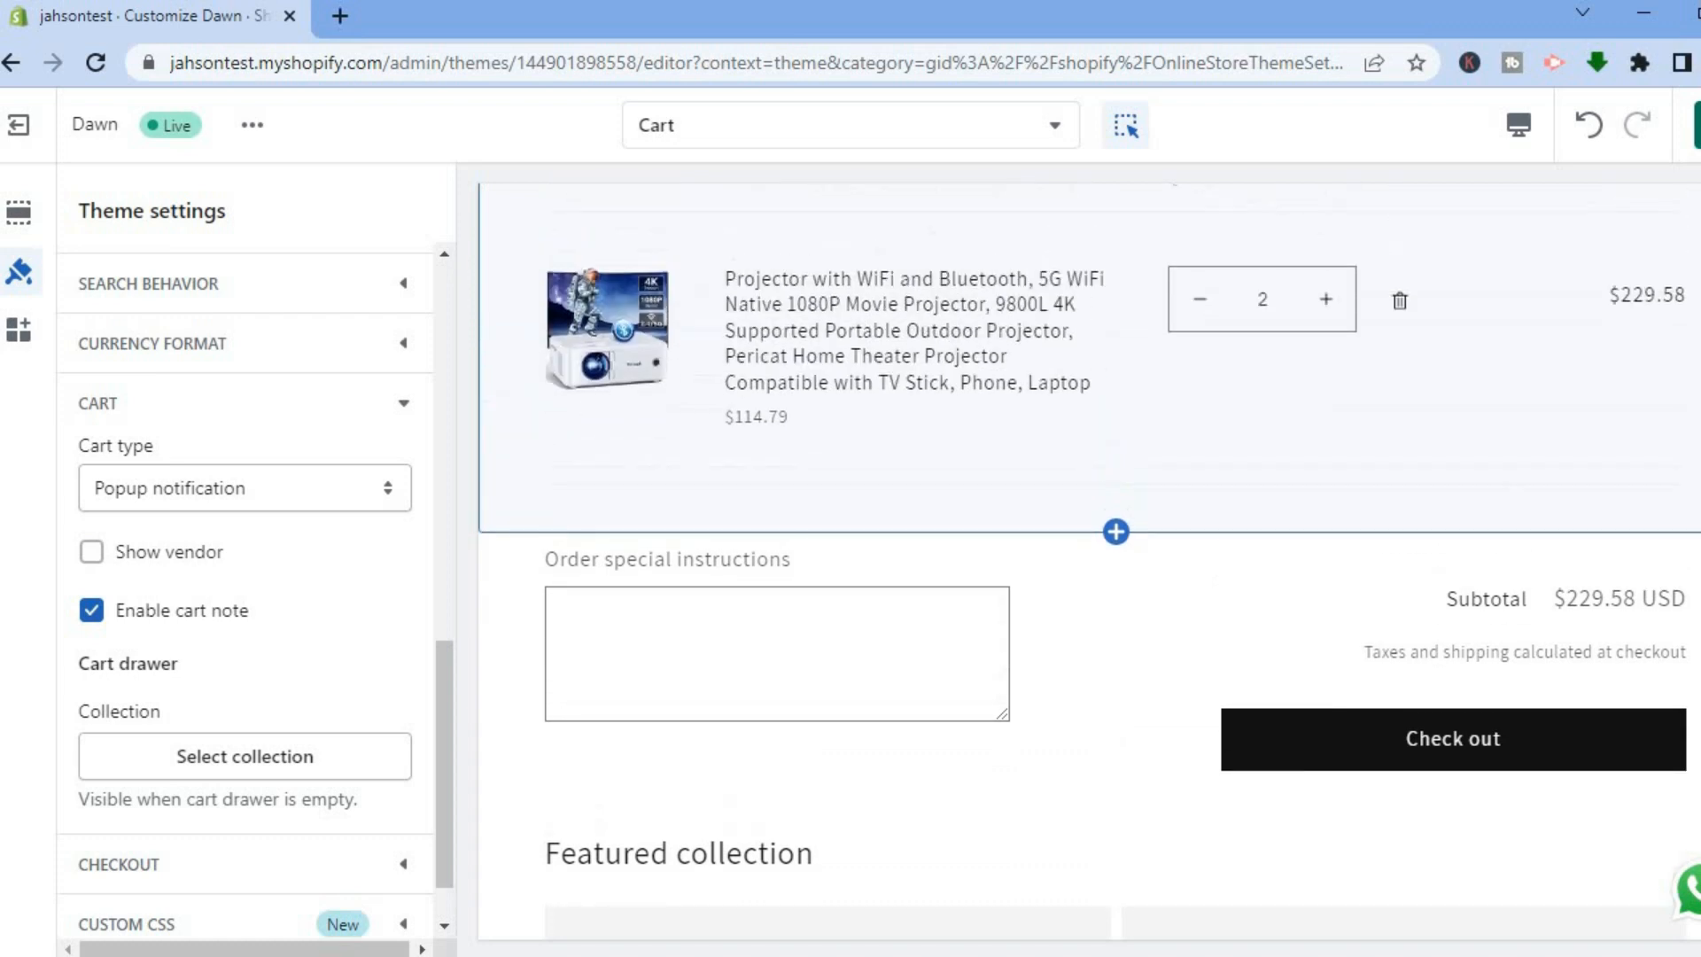
scroll(1091, 558, "down", 2)
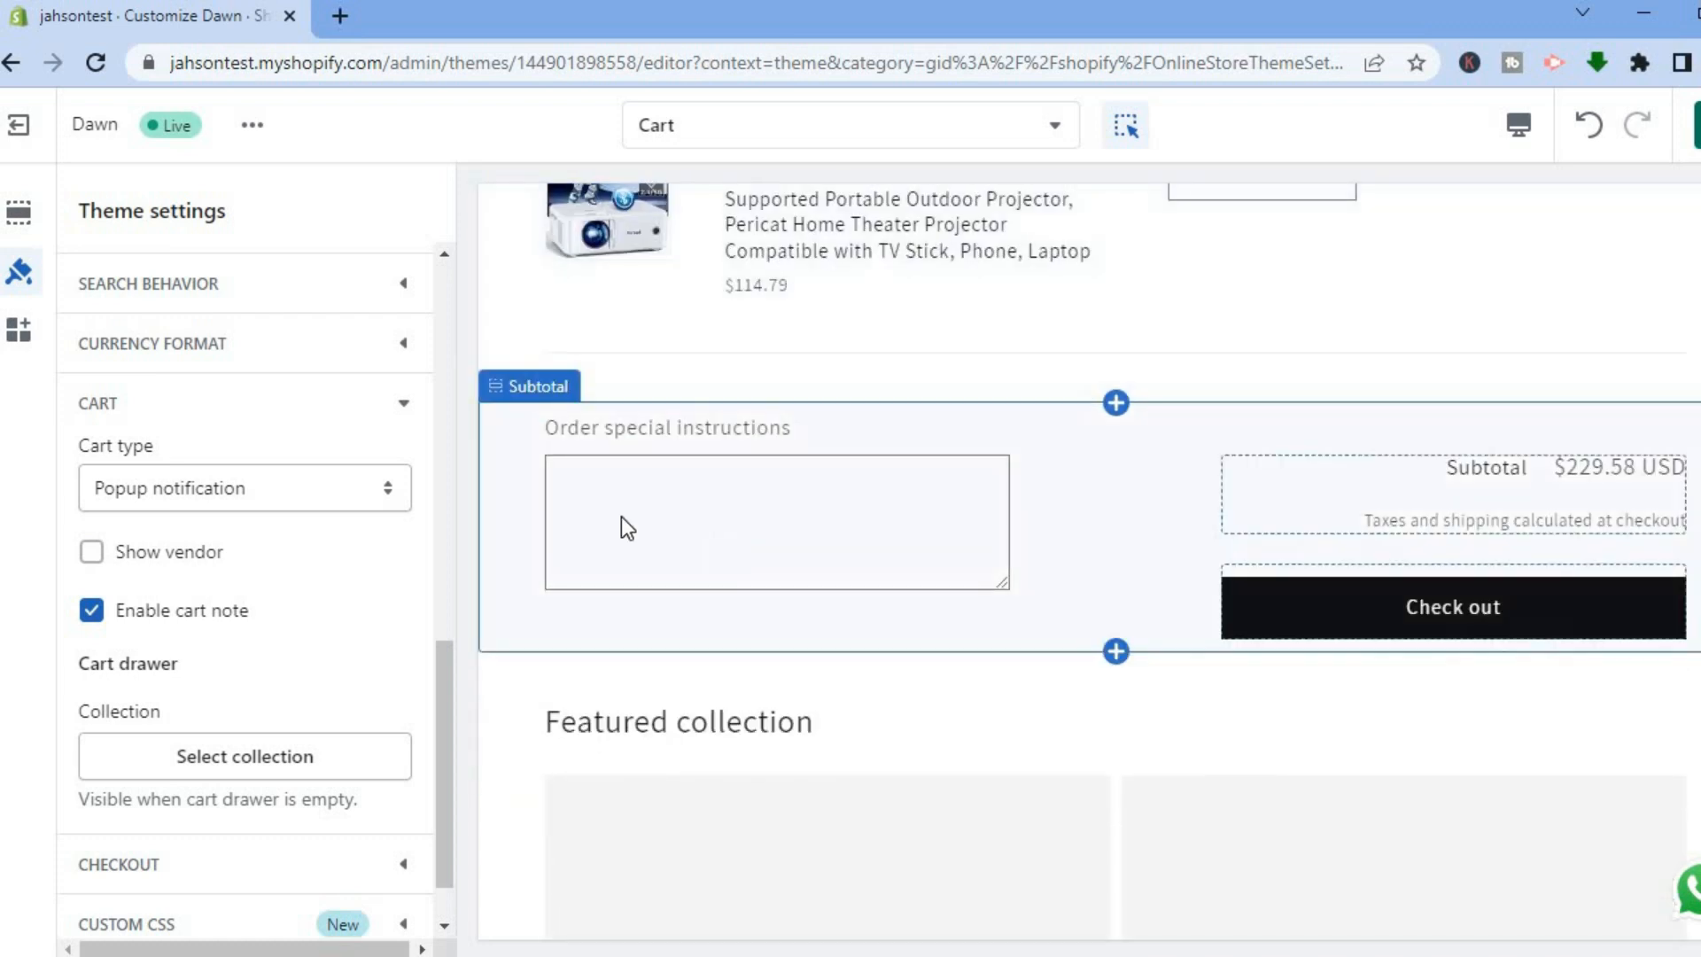
- Write 'thank you for purchase' in the Order special instructions box, correcting typos
left_click(619, 494)
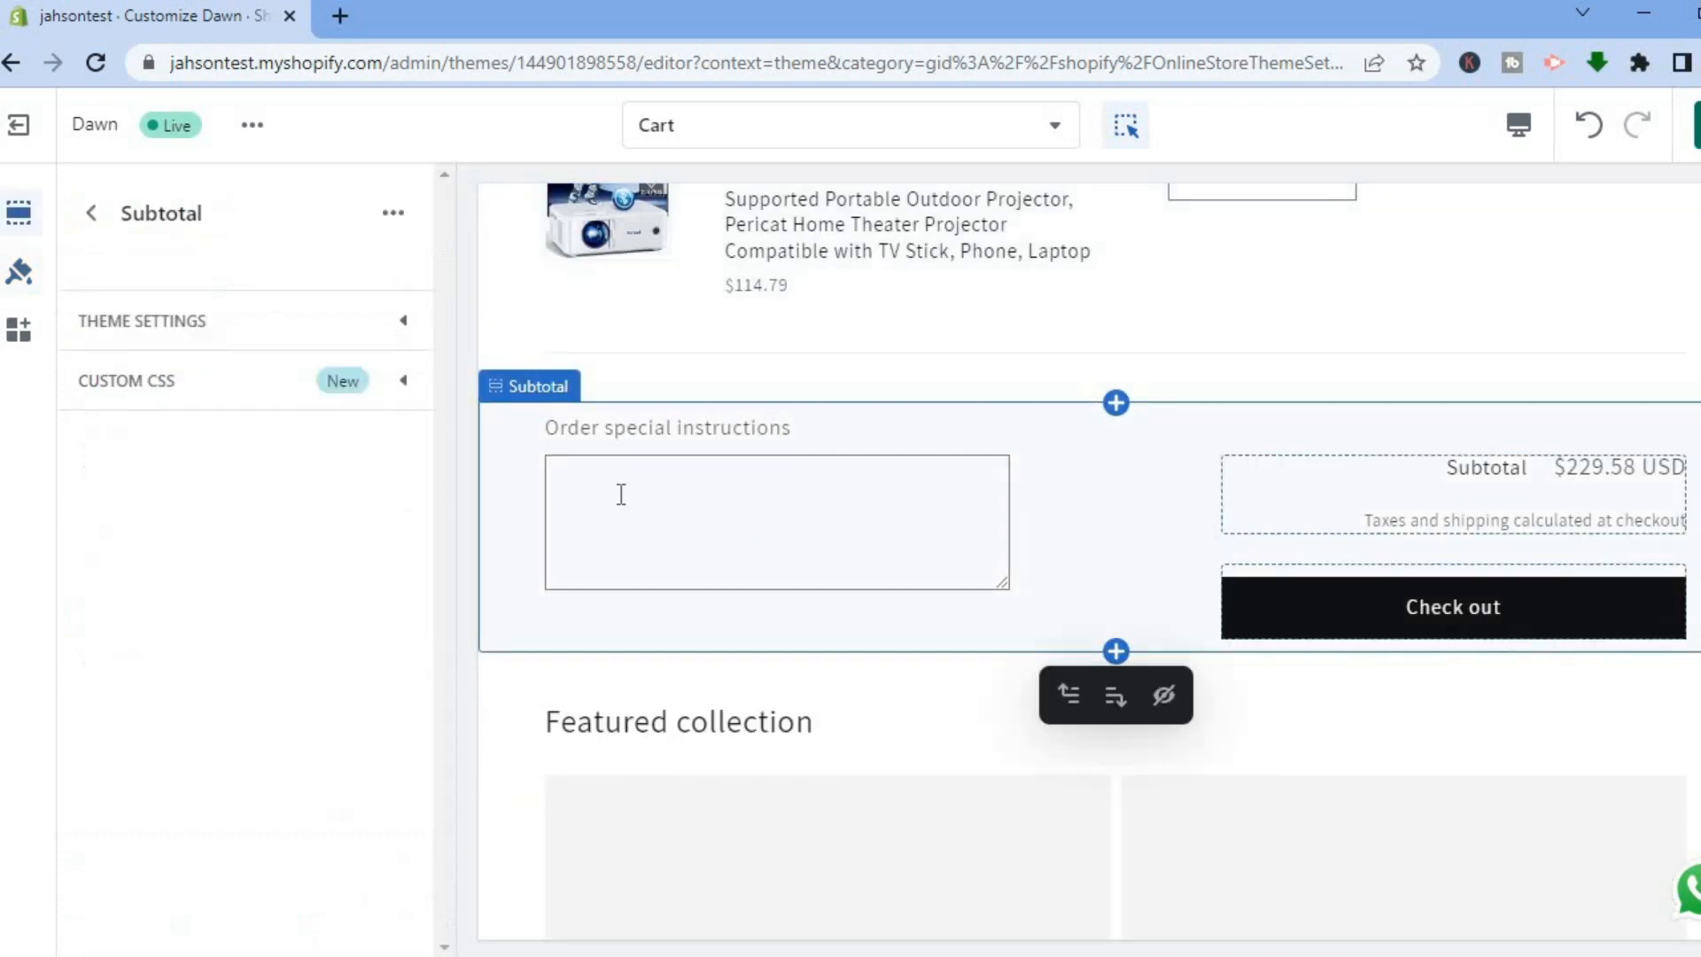
left_click(620, 494)
type("t")
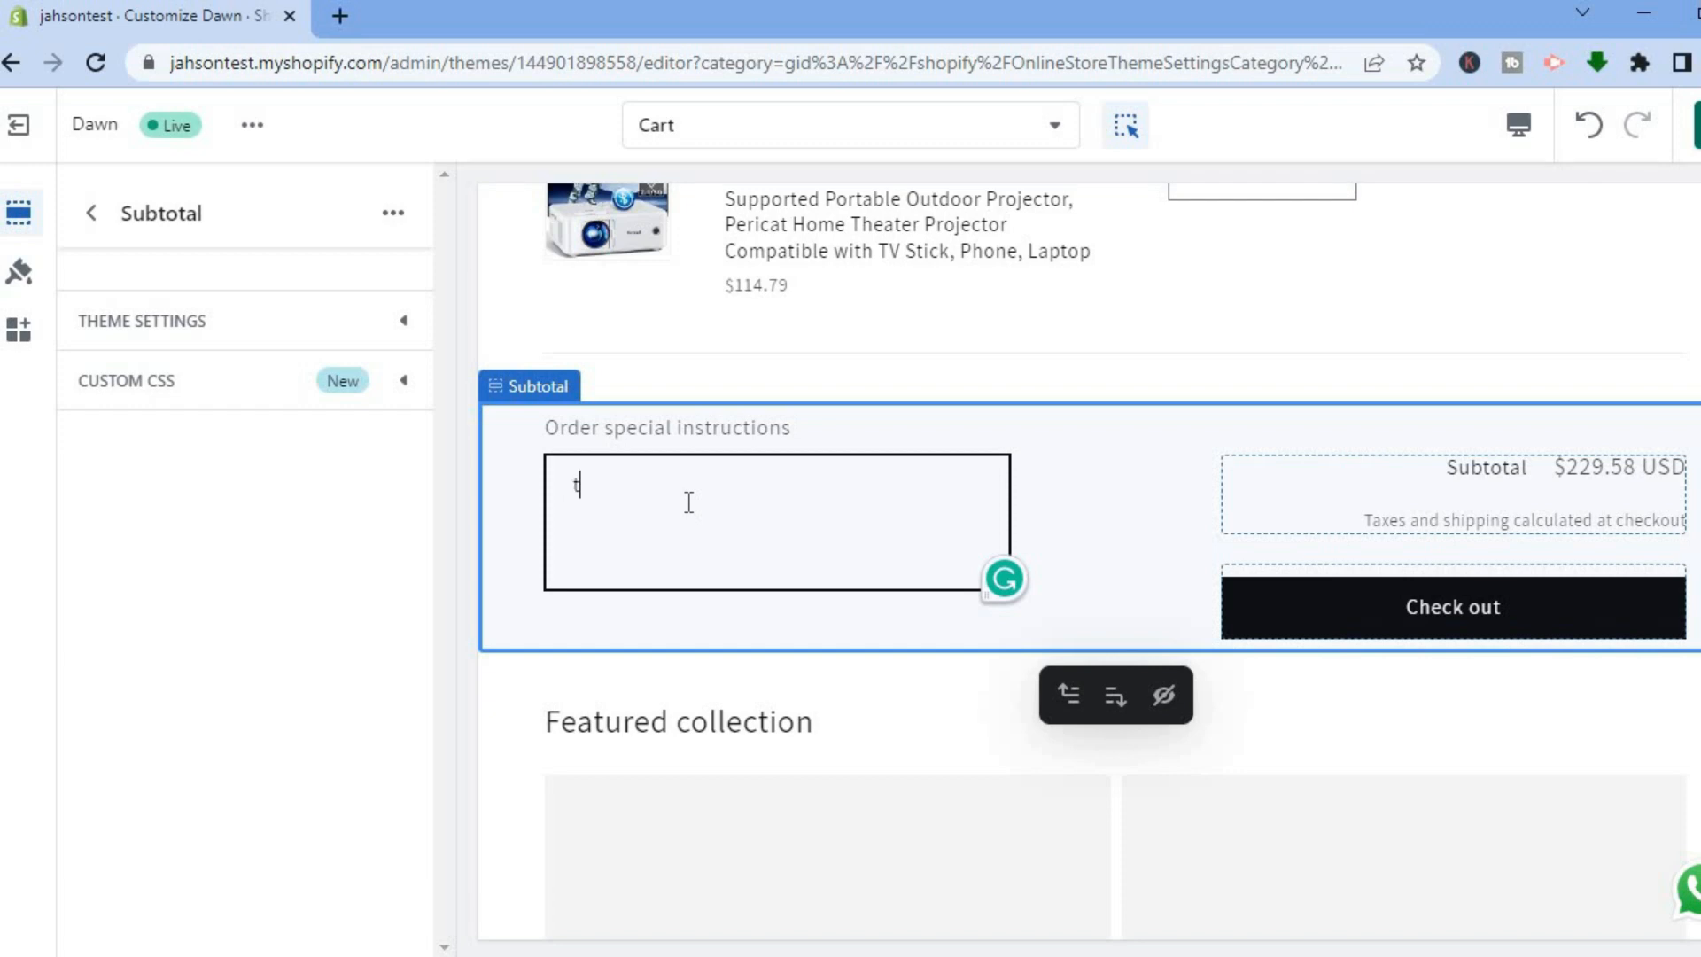
type("h")
key("BackSpace")
type("h")
type("ank ")
type("you for")
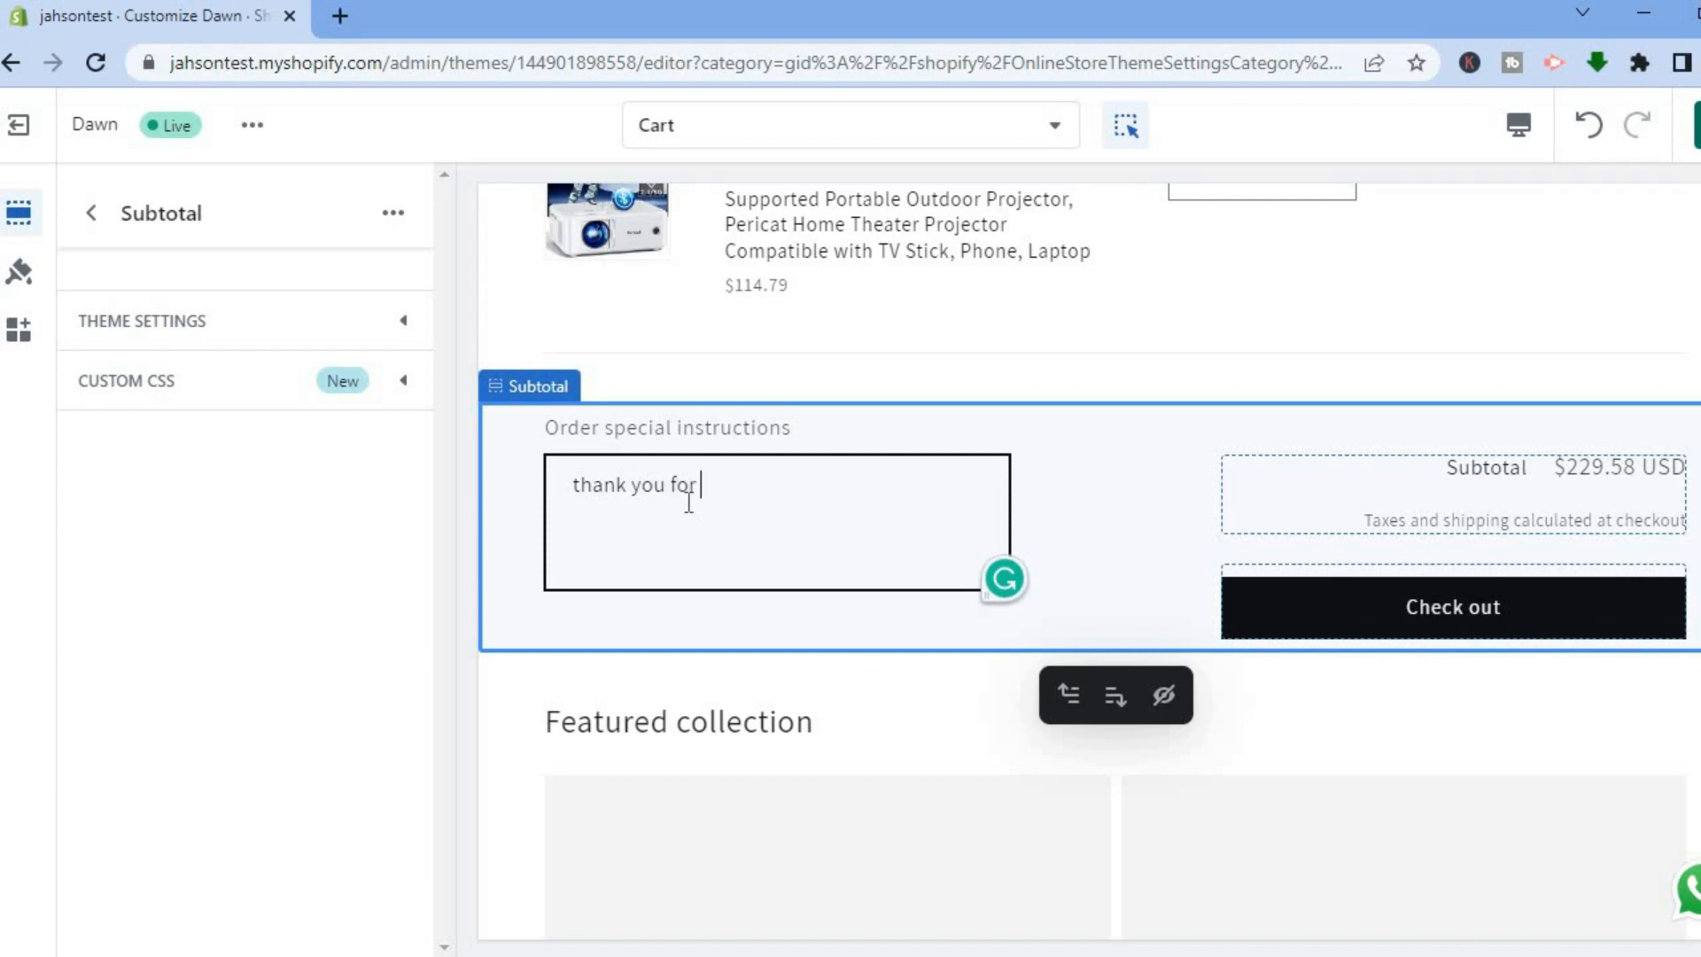
type(" purcha")
type("s")
key("BackSpace")
key("BackSpace")
type("ase")
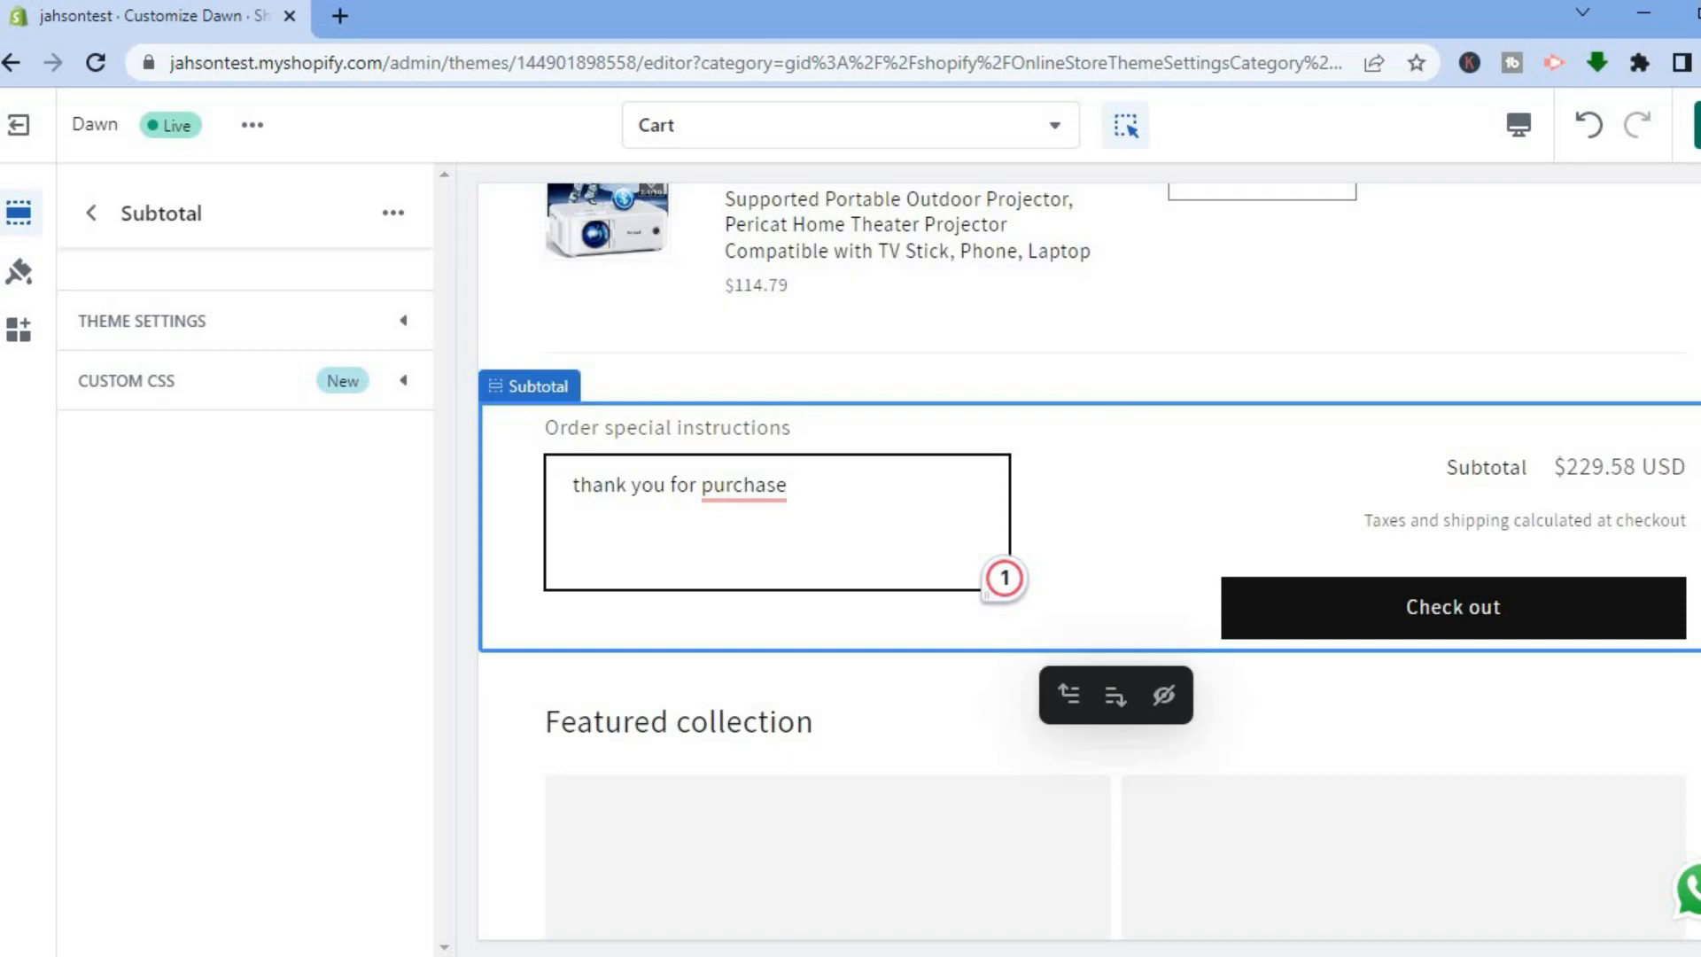
scroll(1090, 558, "up", 3)
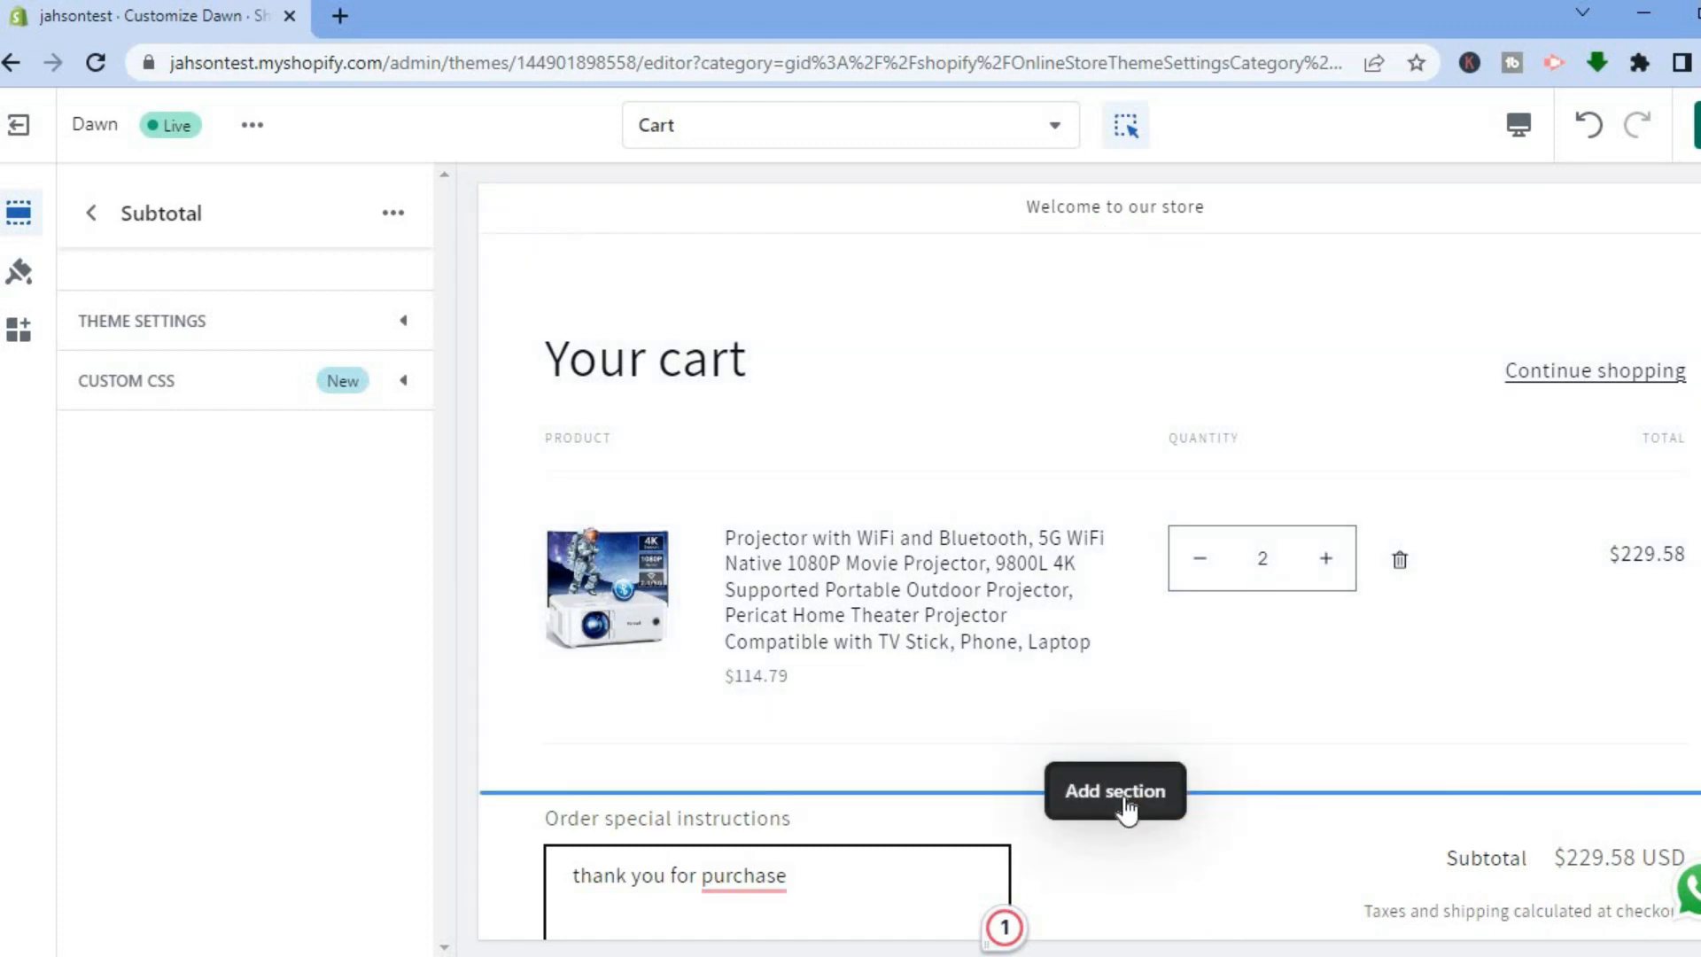
left_click(1125, 798)
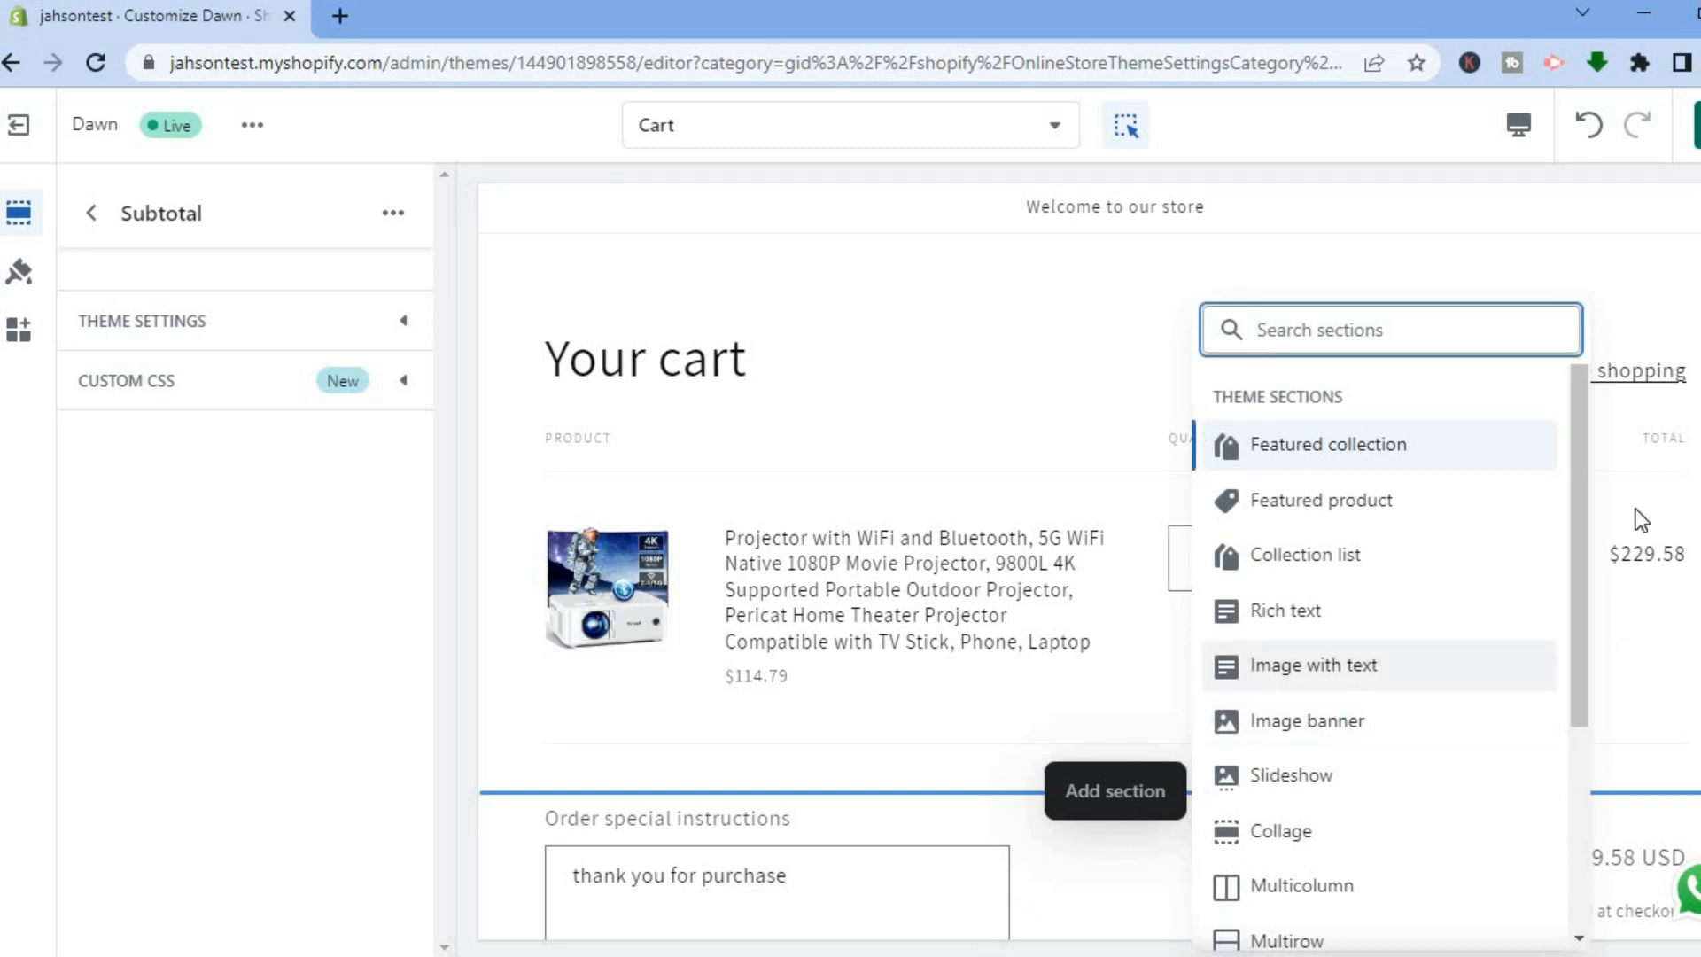
left_click_drag(1586, 445, 1586, 581)
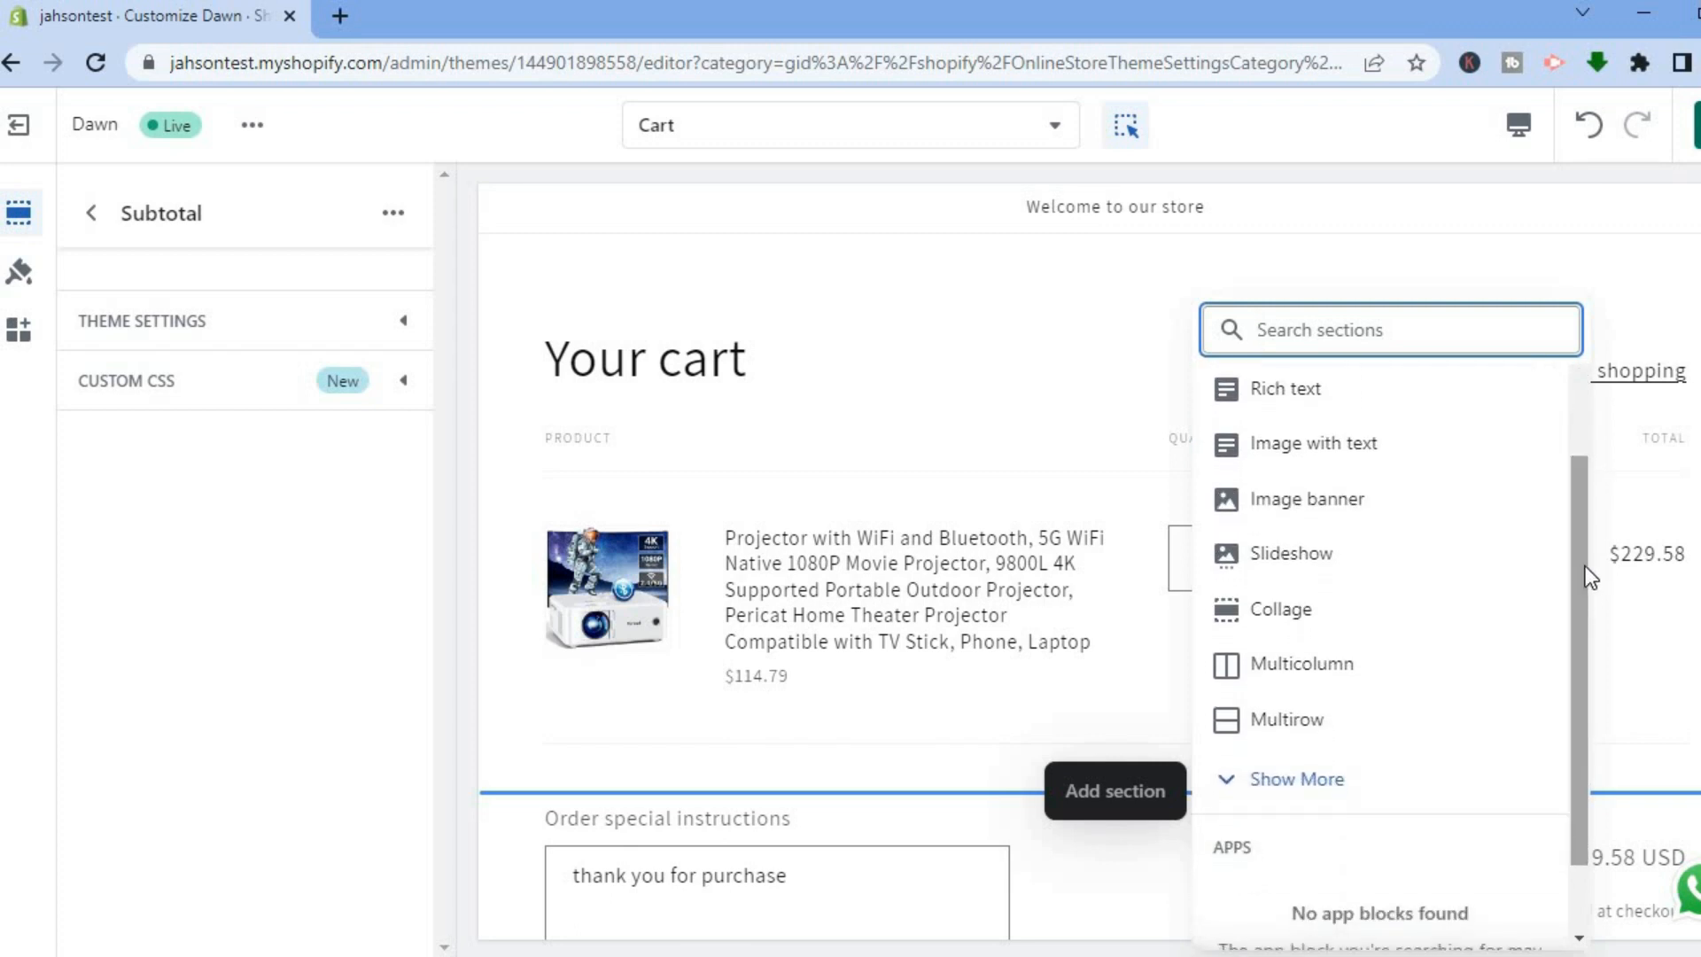
left_click(1264, 795)
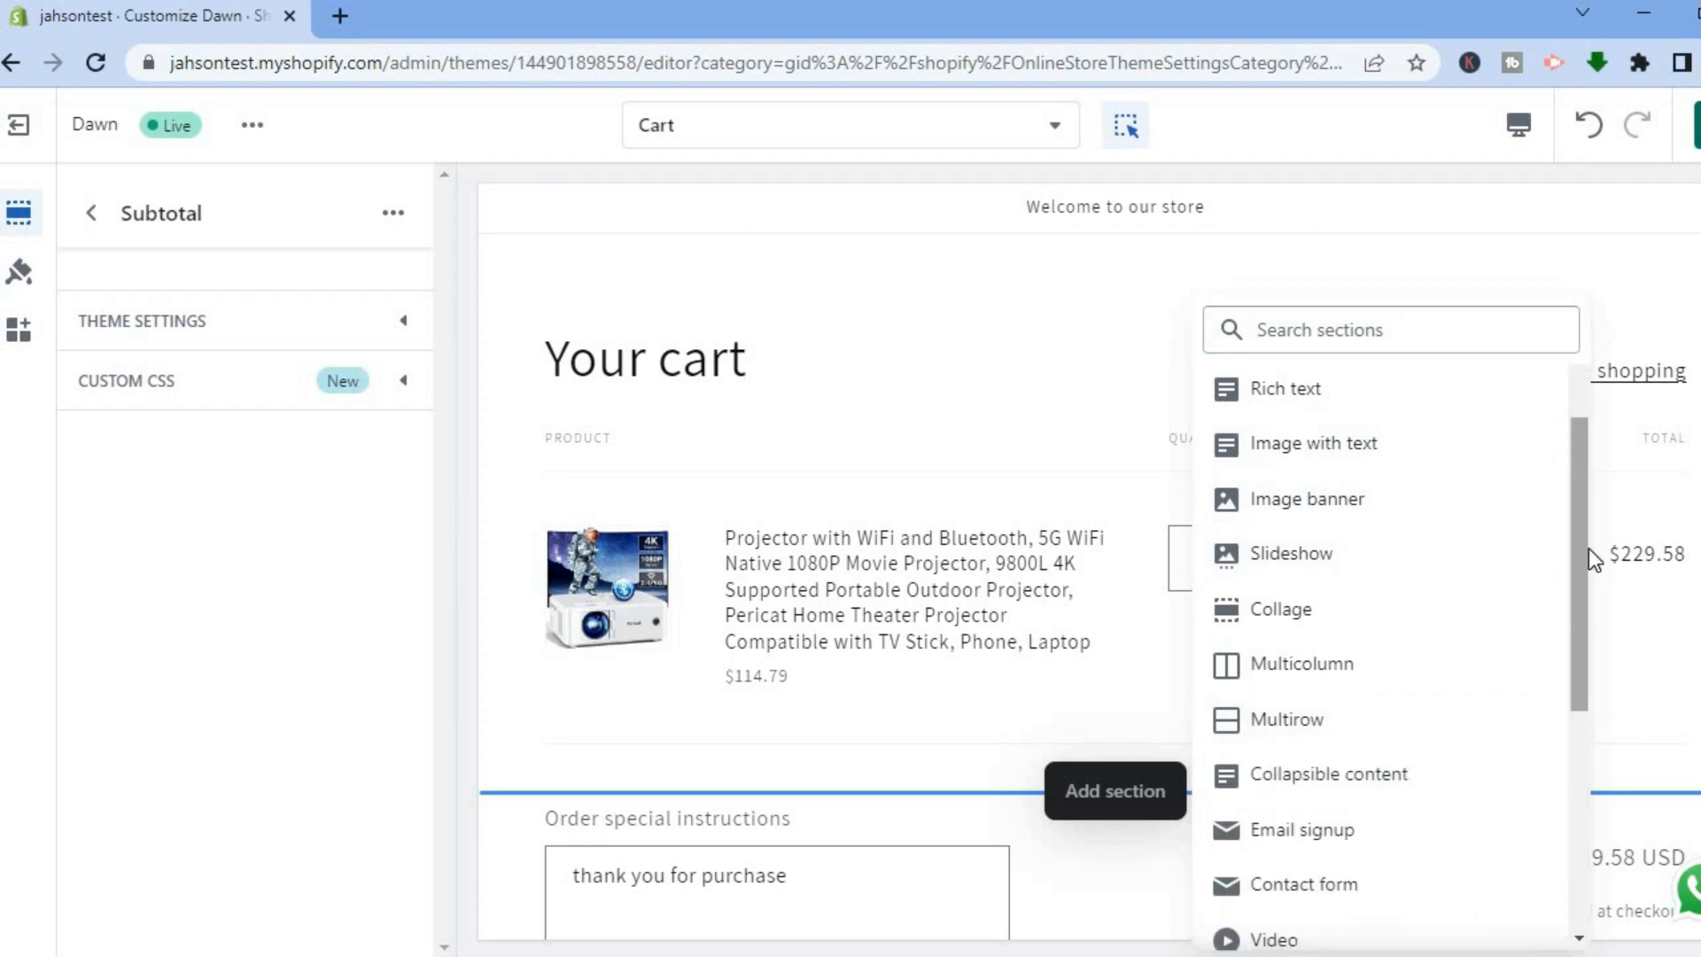
left_click_drag(1589, 550, 1590, 712)
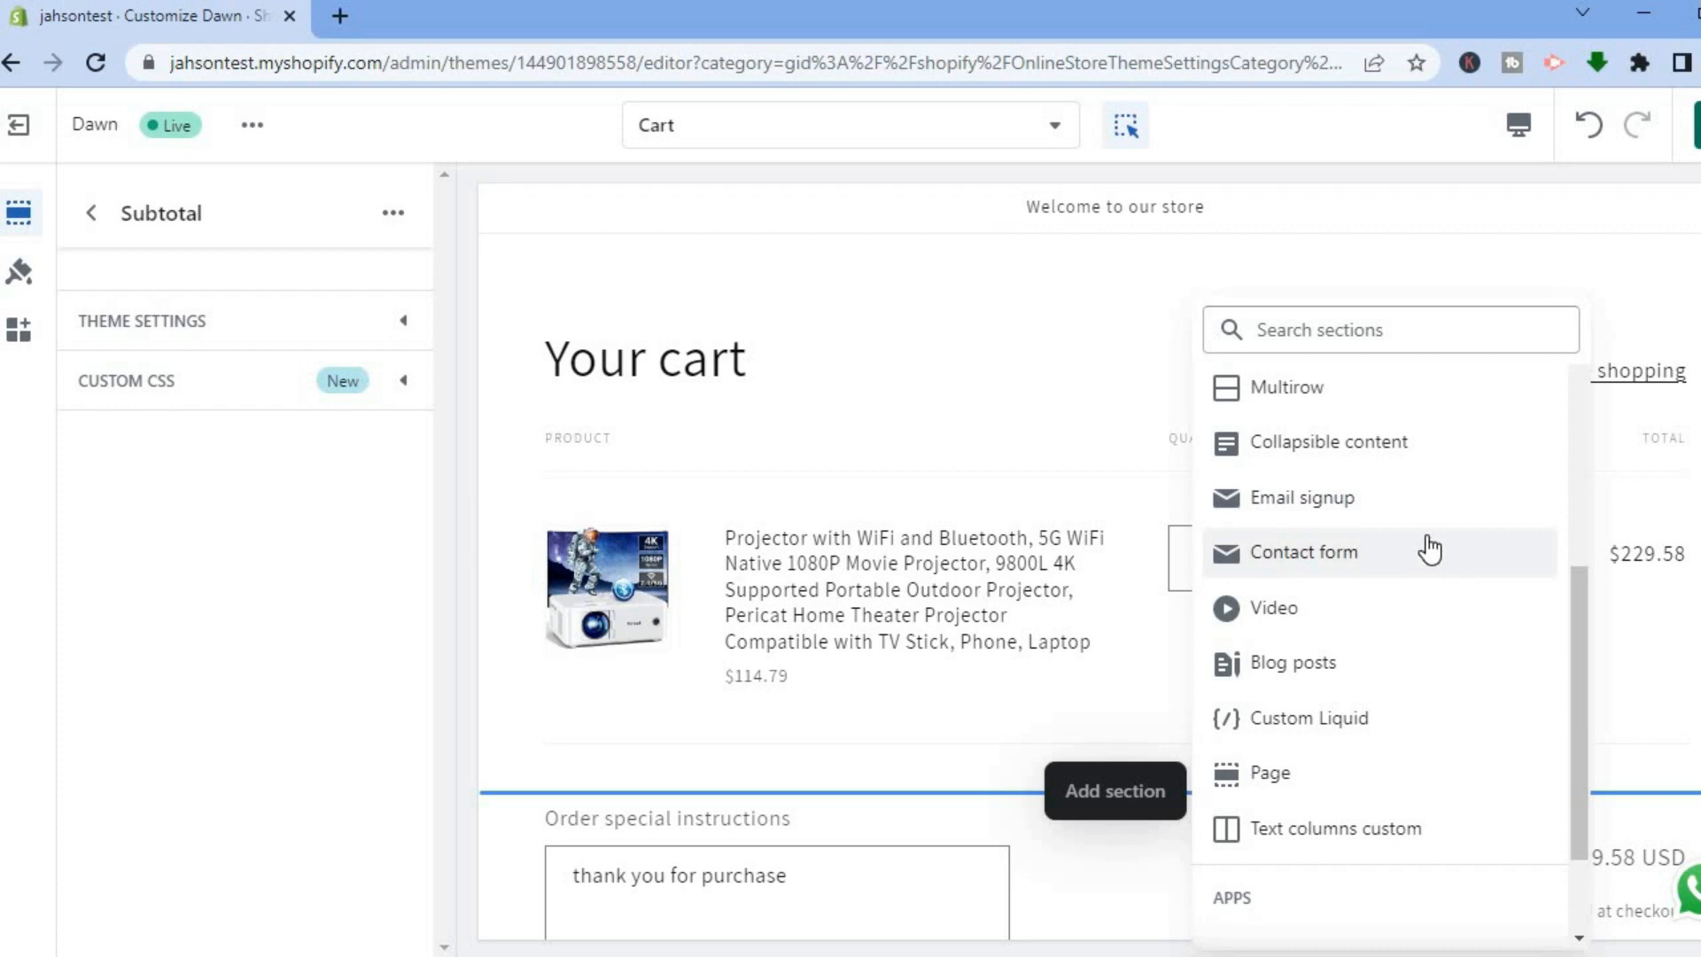
left_click(1577, 203)
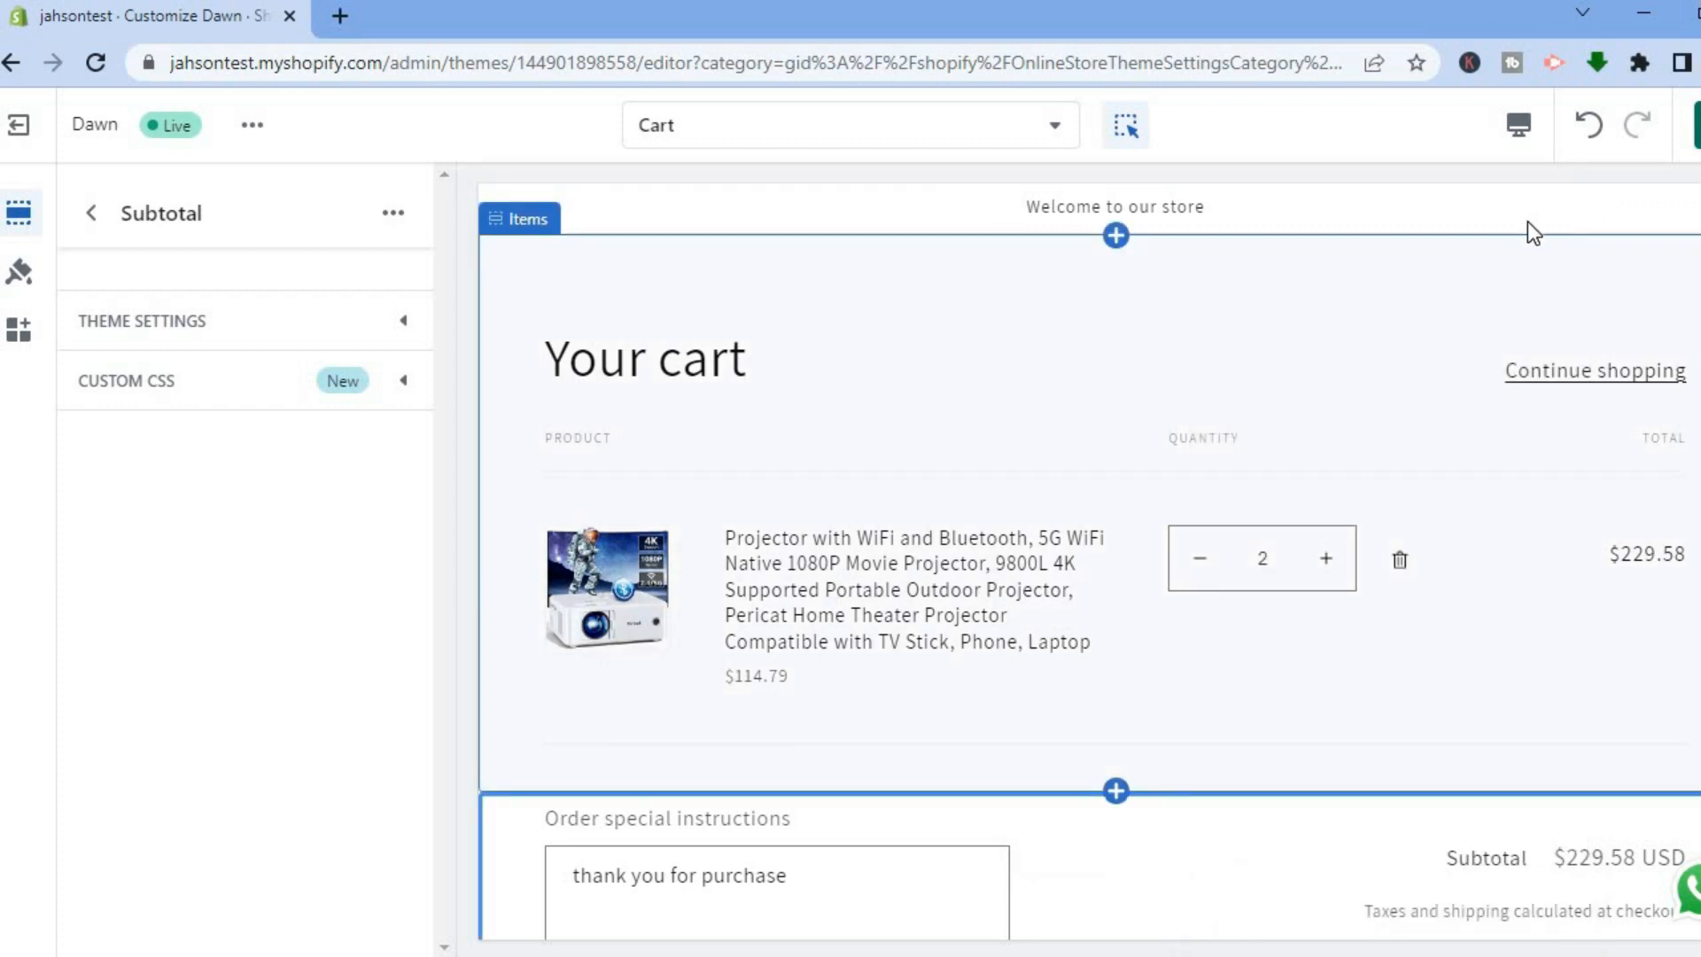